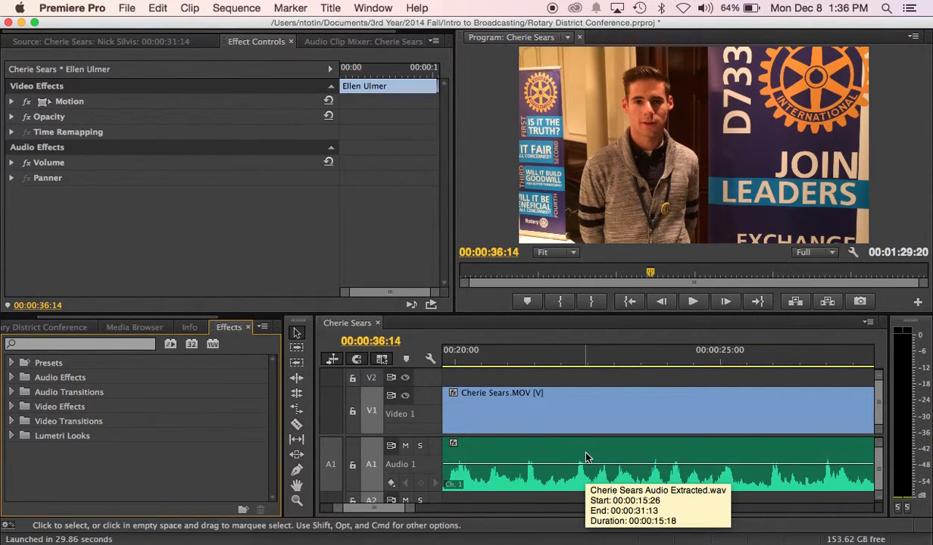
pyautogui.scroll(-10, 585, 457)
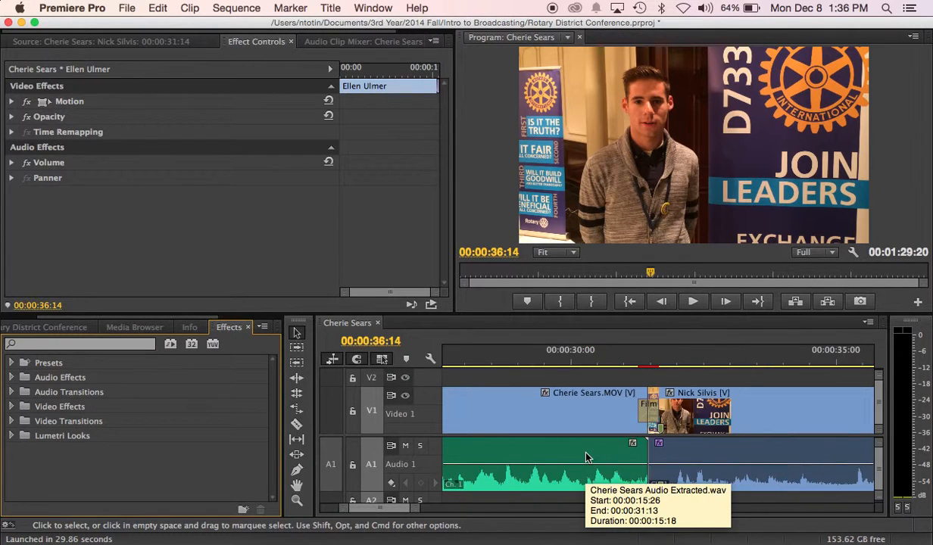
pyautogui.scroll(-10, 586, 457)
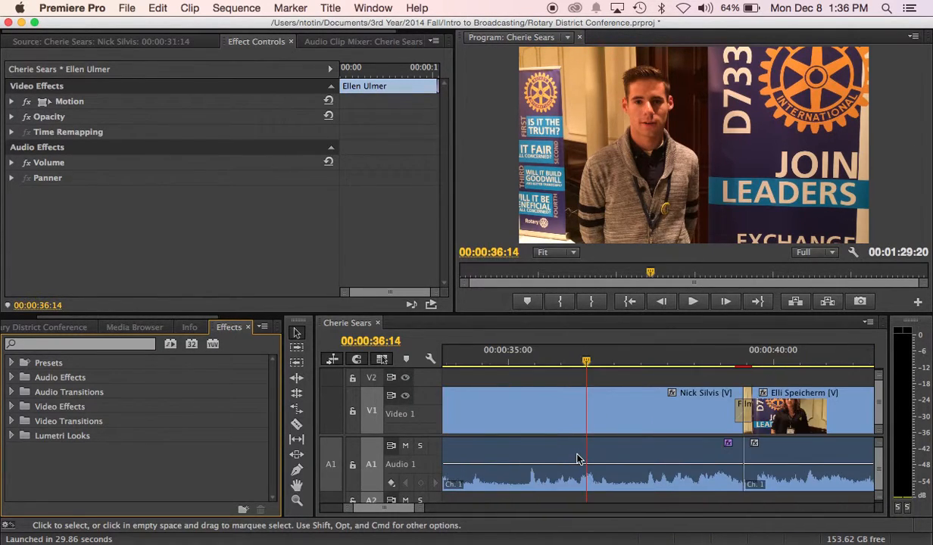
pyautogui.click(640, 455)
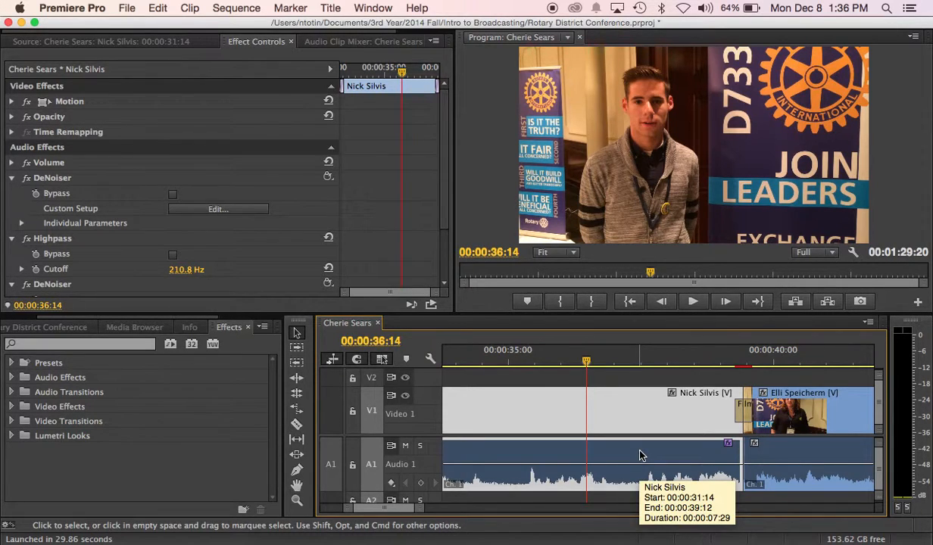
pyautogui.rightClick(640, 455)
pyautogui.moveTo(749, 536)
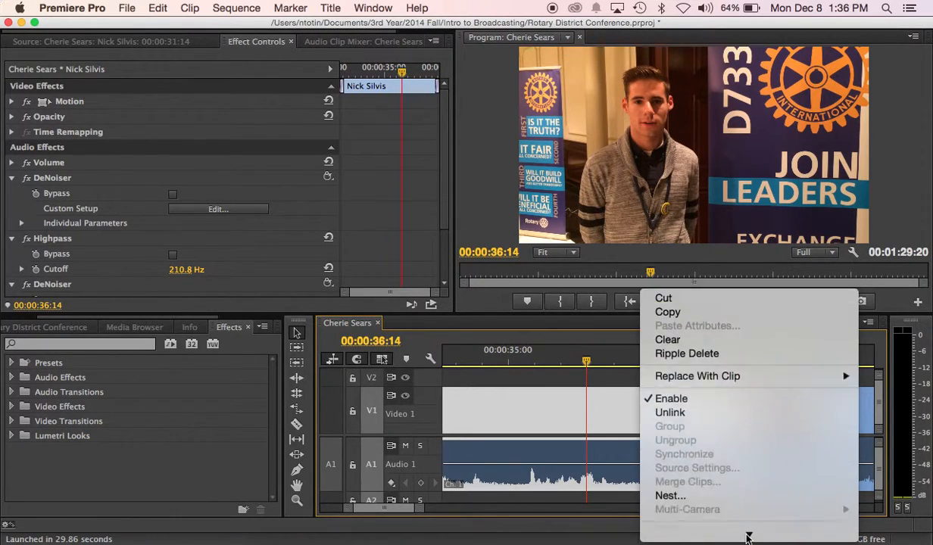
pyautogui.click(606, 419)
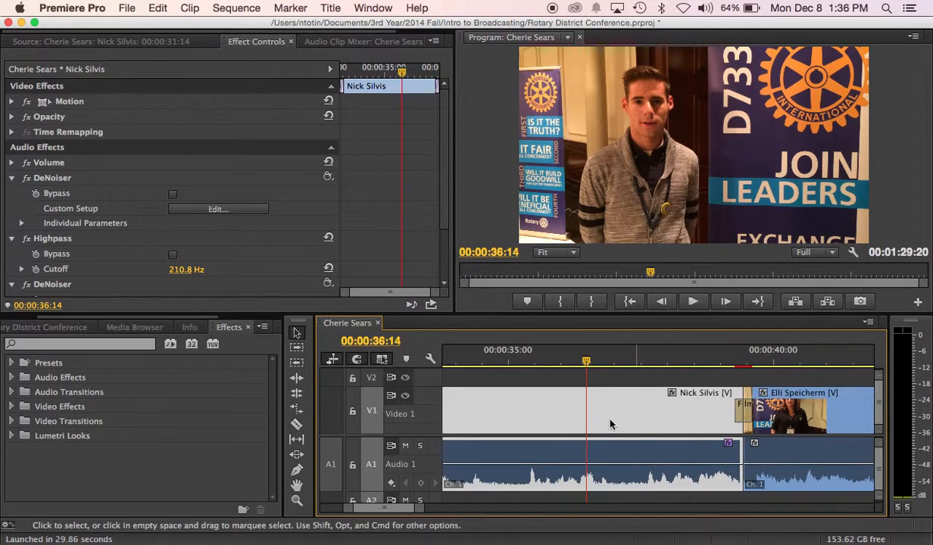
# Step: Send the interview clip starting near 00:00:54 on the timeline to Adobe Audition for audio editing
pyautogui.hscroll(5, 613, 415)
pyautogui.hscroll(5, 638, 437)
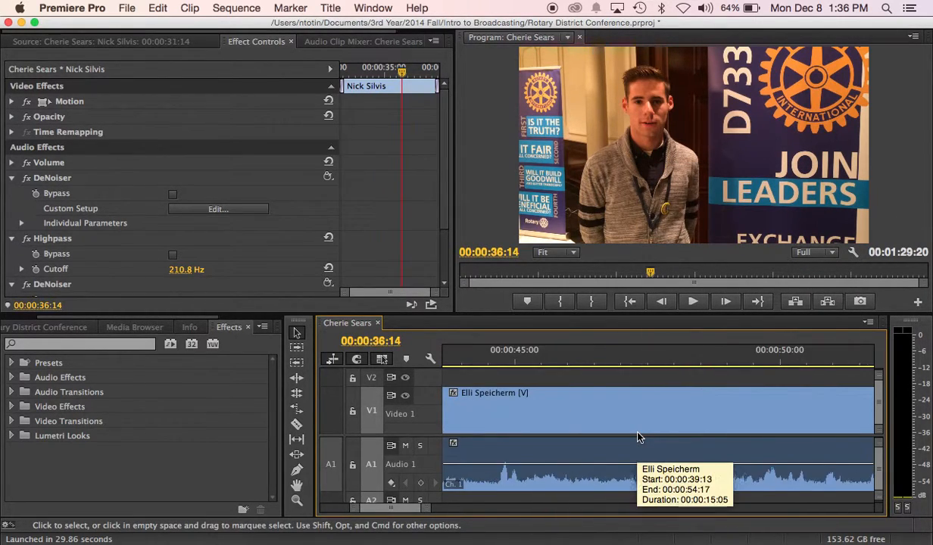
pyautogui.hscroll(3, 639, 437)
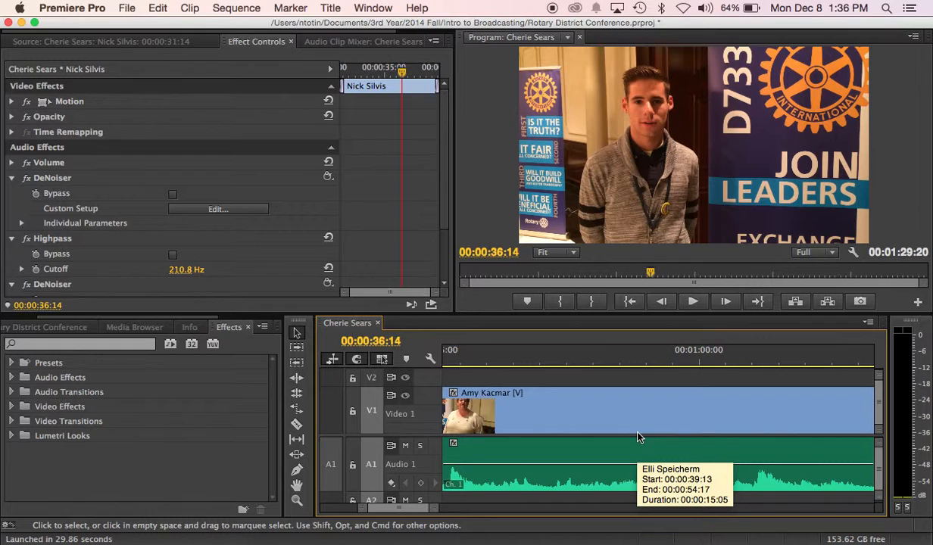
pyautogui.click(584, 461)
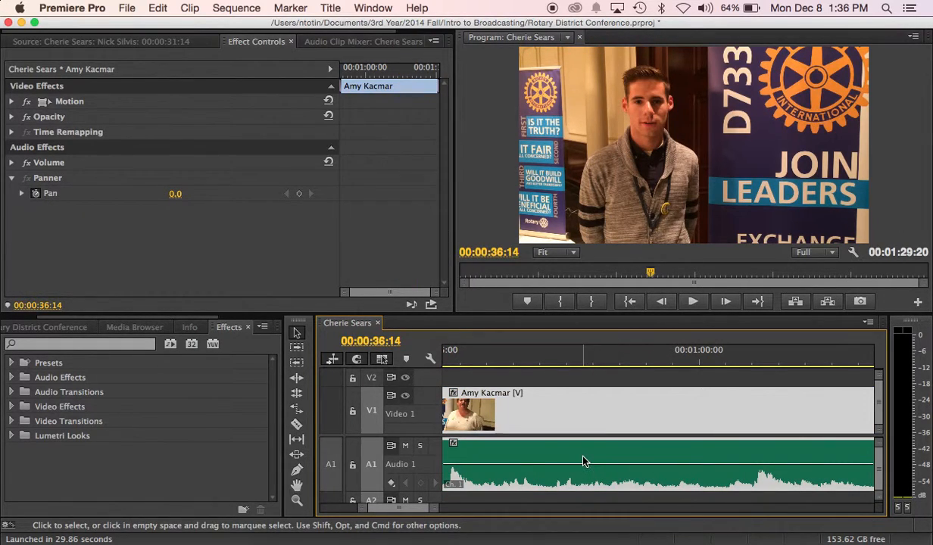
pyautogui.rightClick(584, 461)
pyautogui.moveTo(691, 538)
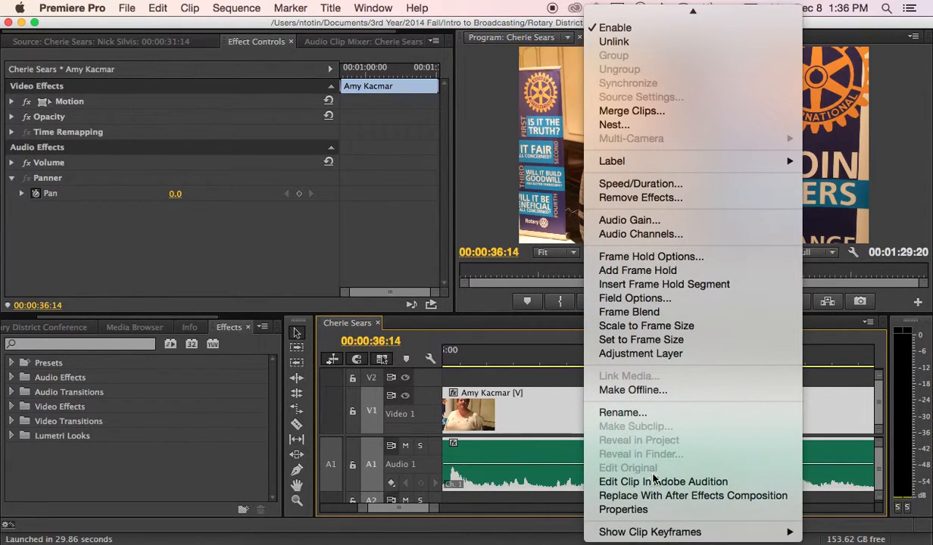
pyautogui.click(702, 483)
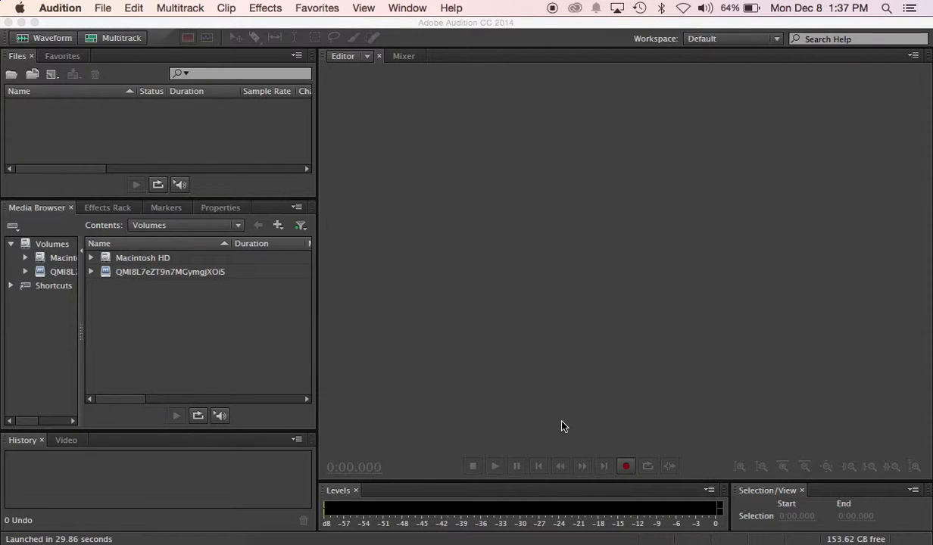
# Step: Switch back to Premiere Pro and compare the extracted-audio clip with the neighbouring interview clips on the timeline
pyautogui.click(540, 534)
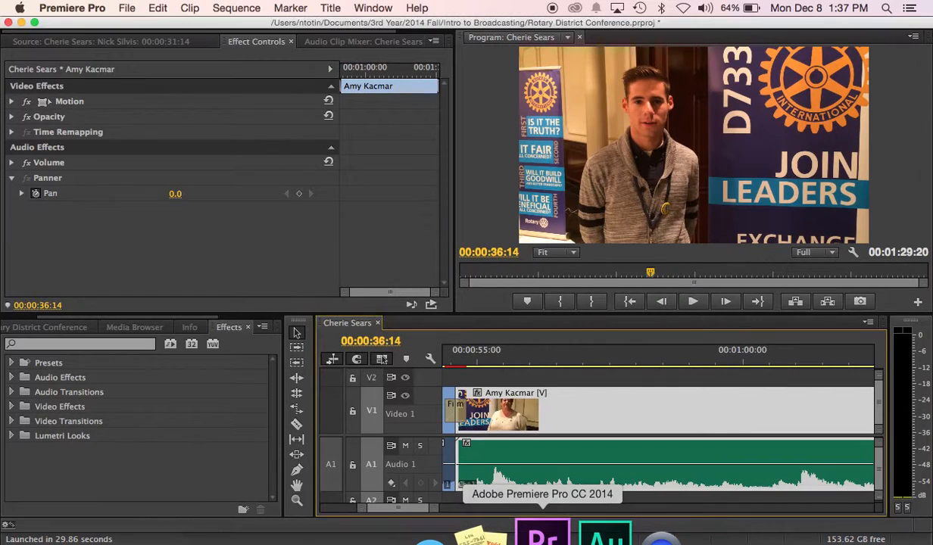
pyautogui.scroll(5, 522, 386)
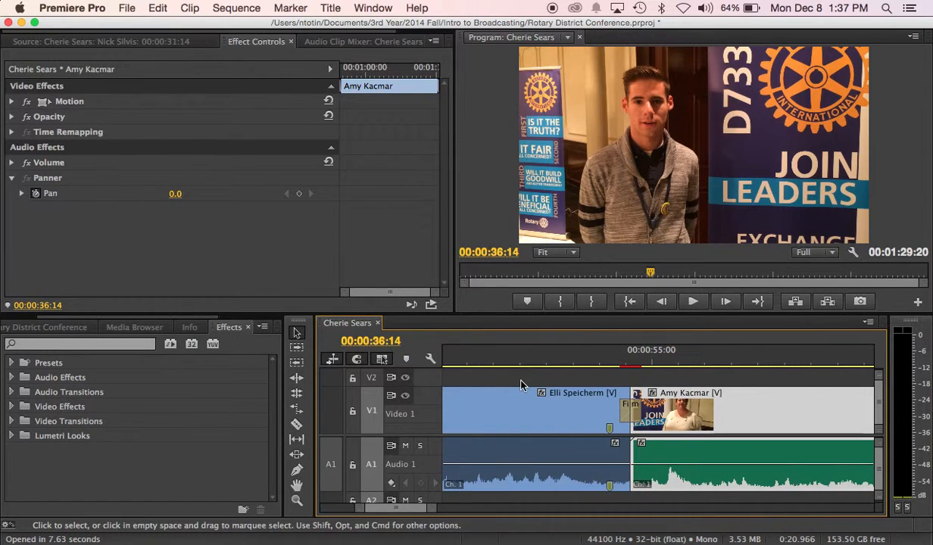
pyautogui.scroll(5, 562, 398)
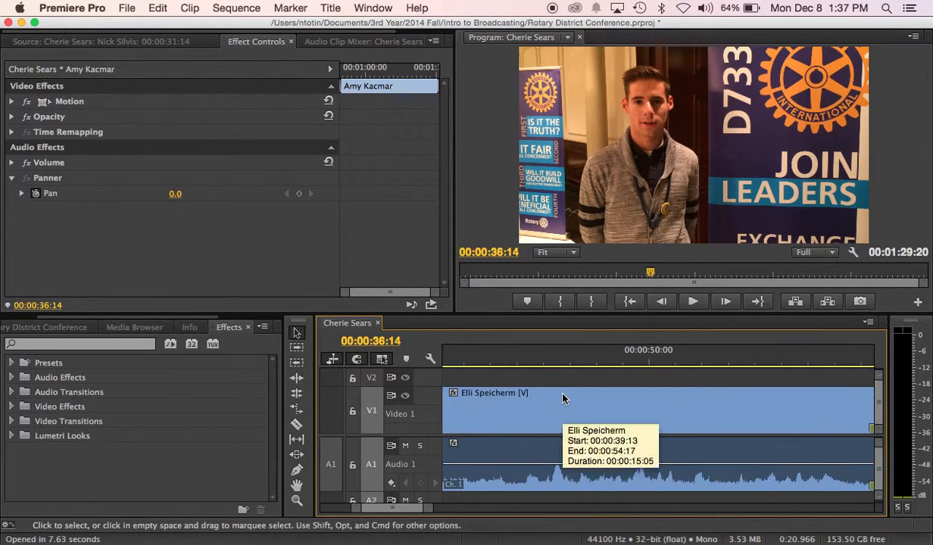
pyautogui.scroll(8, 562, 399)
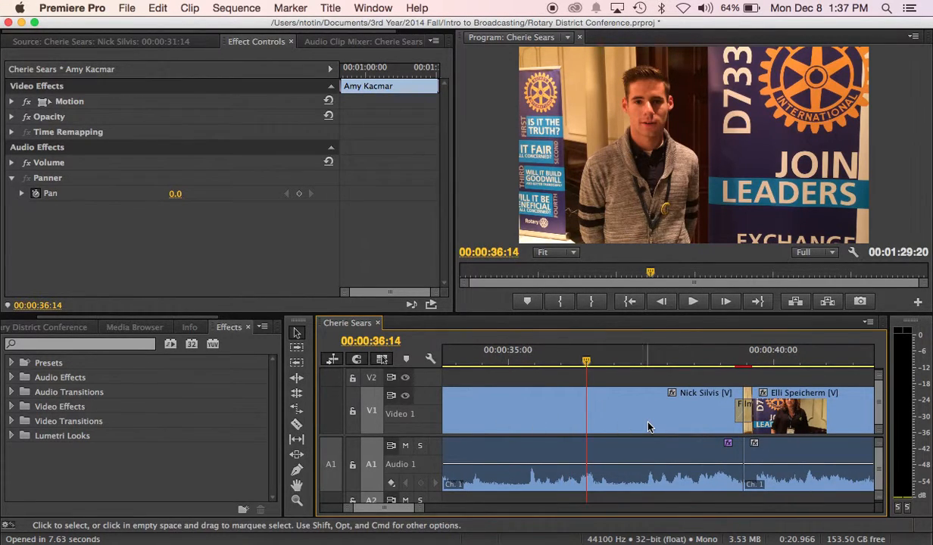
pyautogui.scroll(-8, 647, 427)
pyautogui.scroll(-8, 648, 426)
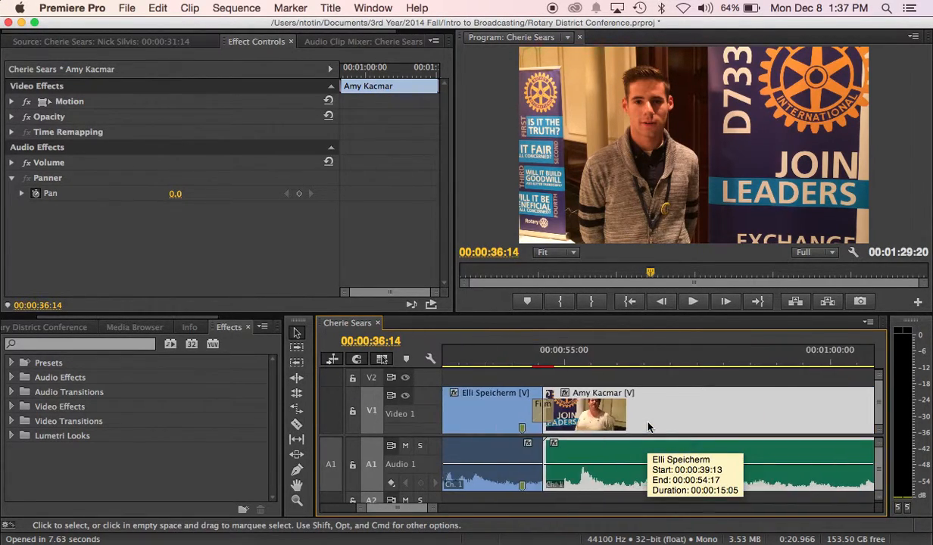
pyautogui.scroll(3, 648, 427)
pyautogui.scroll(-4, 648, 426)
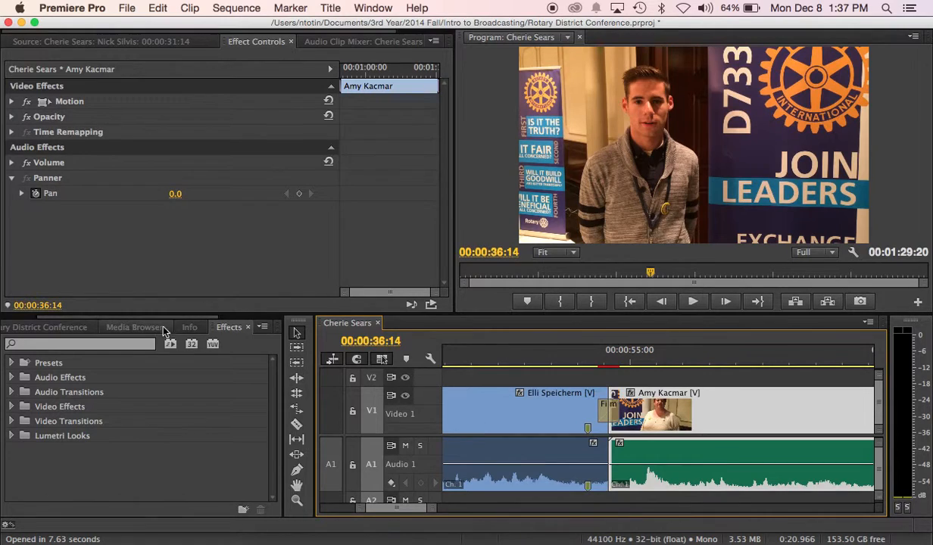
# Step: Show the project's media list and widen the Name column to read the extracted audio file names
pyautogui.click(41, 328)
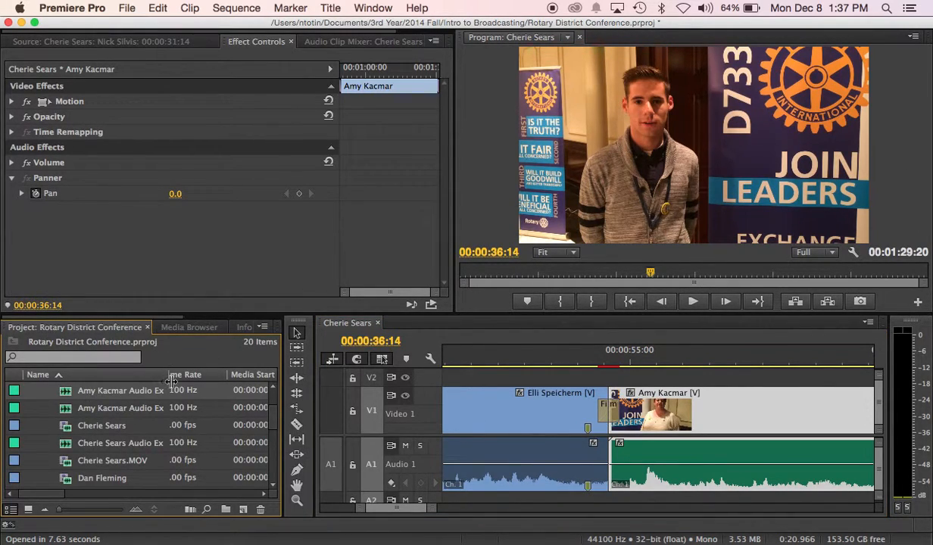
pyautogui.moveTo(167, 377); pyautogui.dragTo(218, 369)
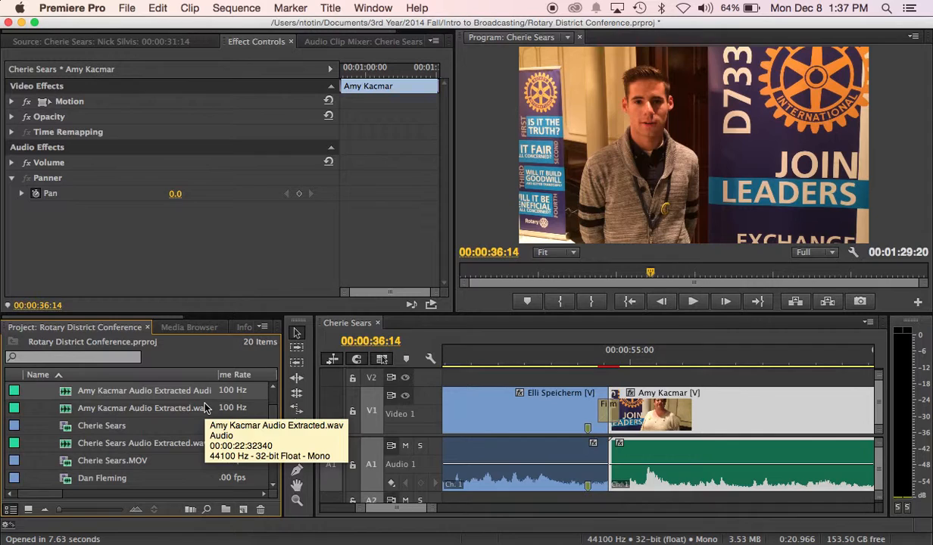
pyautogui.moveTo(584, 530)
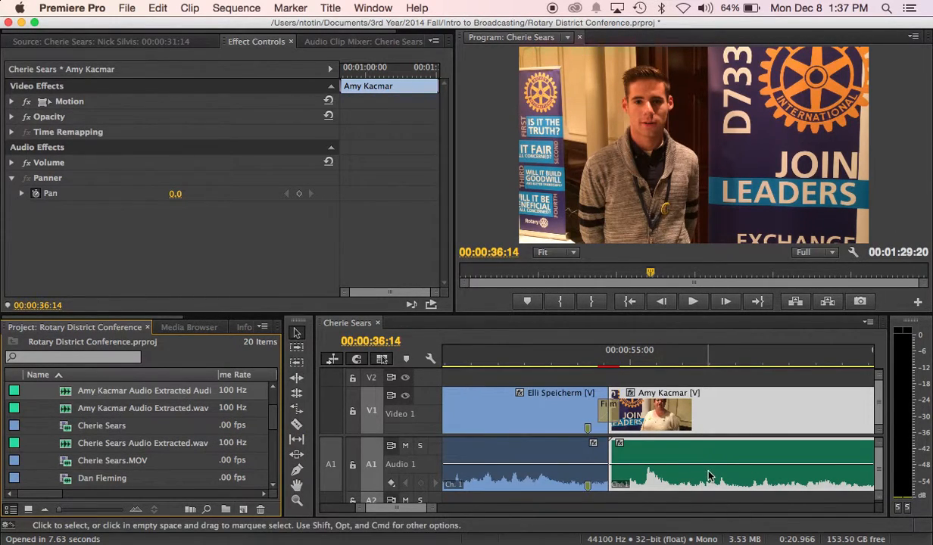
# Step: Switch to Audition and compare the extracted audio's waveform-only view with its spectral frequency display
pyautogui.click(574, 538)
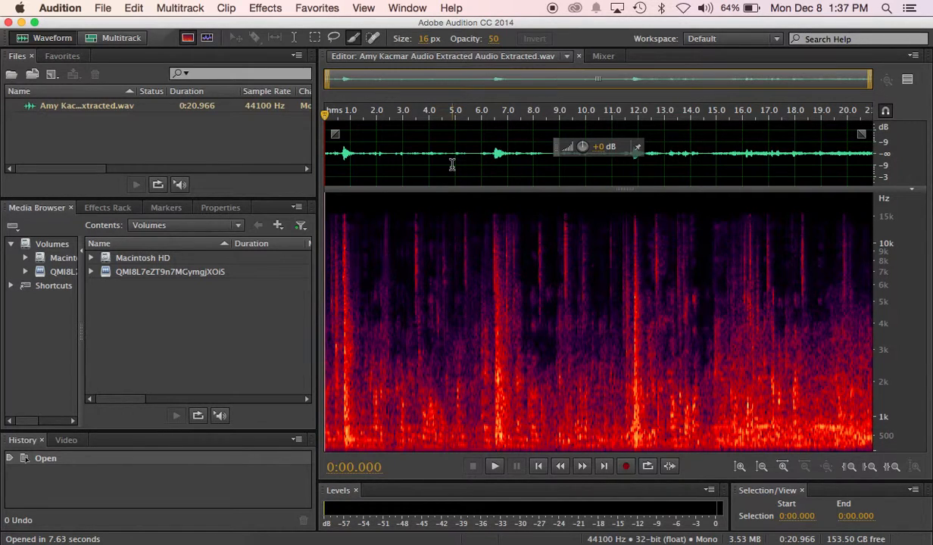
pyautogui.click(187, 38)
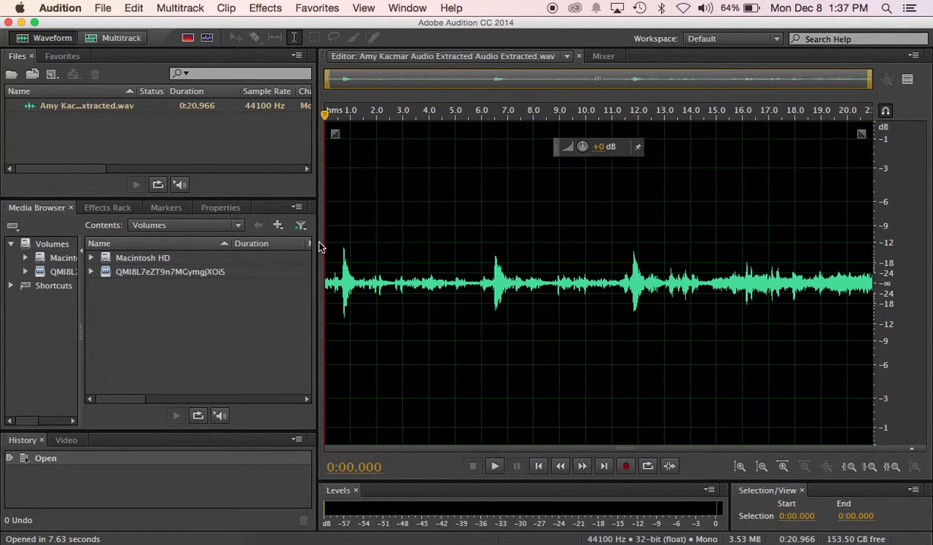
pyautogui.click(189, 37)
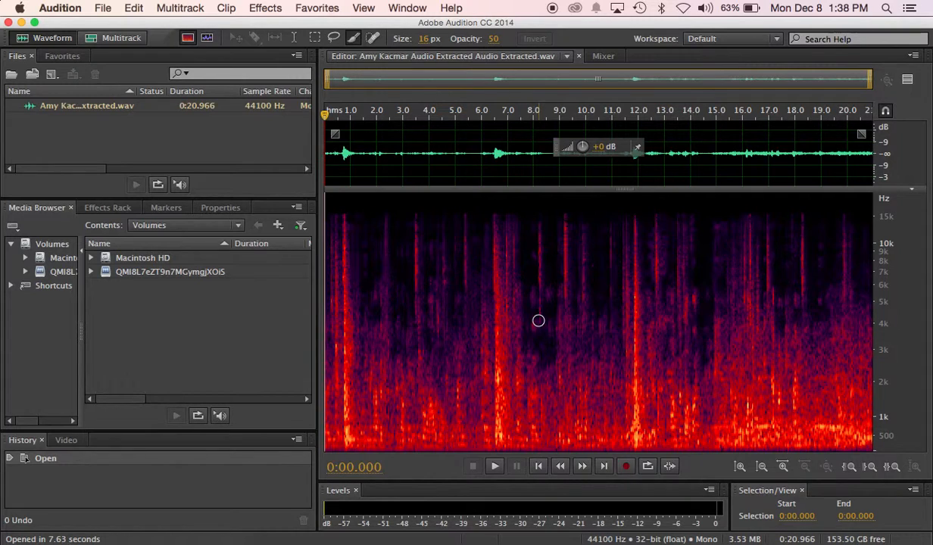
# Step: Raise the system volume and play the first second or so of the extracted audio
pyautogui.click(784, 467)
pyautogui.click(786, 469)
pyautogui.click(786, 470)
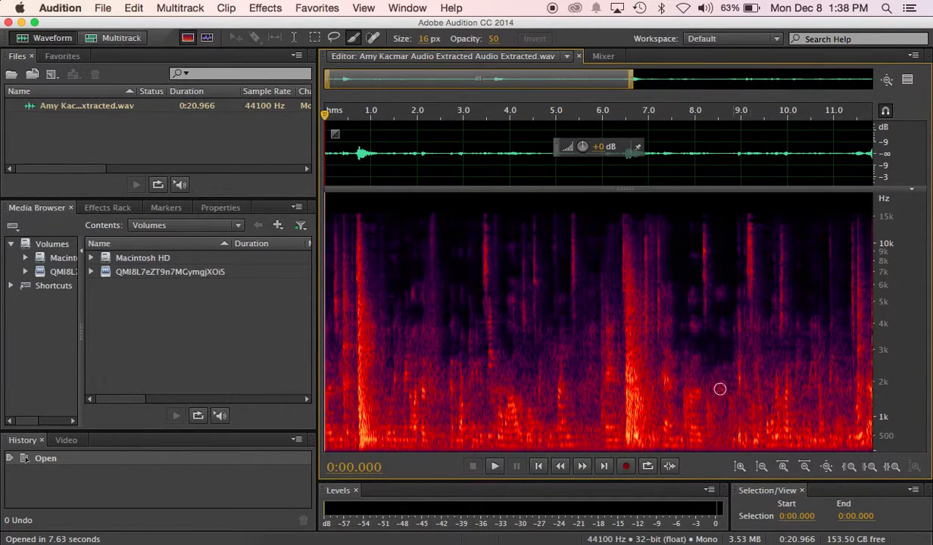
pyautogui.hscroll(5, 679, 367)
pyautogui.hscroll(-10, 679, 368)
pyautogui.press('XF86AudioRaiseVolume')
pyautogui.press('space')
pyautogui.press('space')
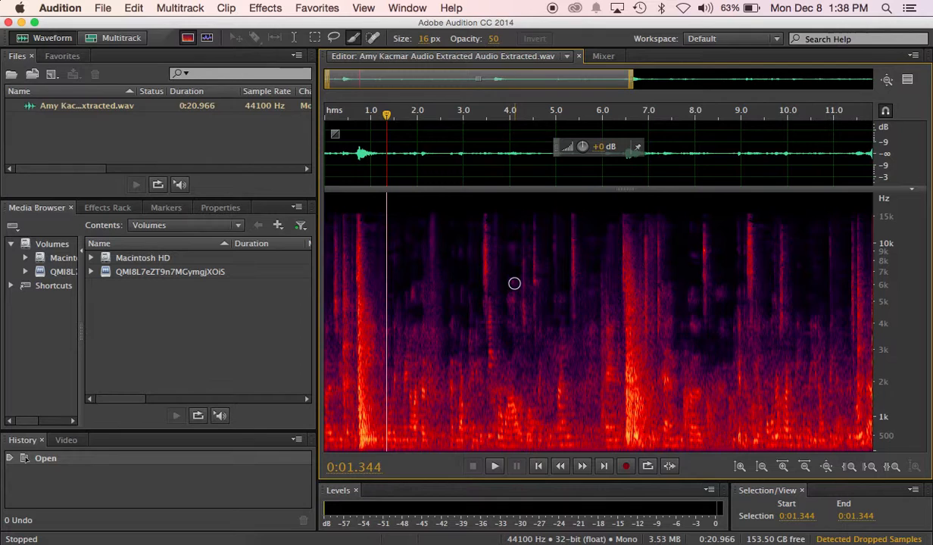
# Step: Return the playhead to 0:00.000 and replay the opening of the audio through the first loud burst
pyautogui.moveTo(387, 123); pyautogui.dragTo(322, 110)
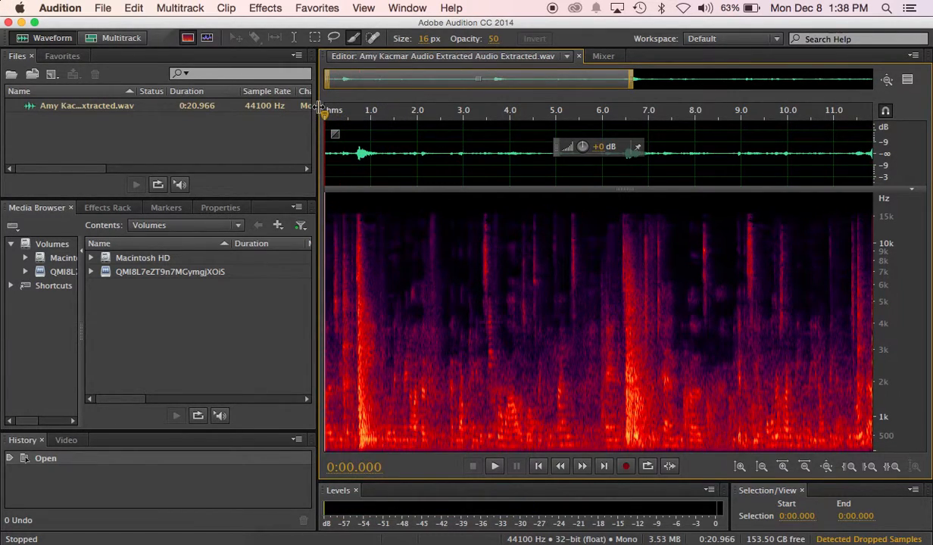
pyautogui.press('space')
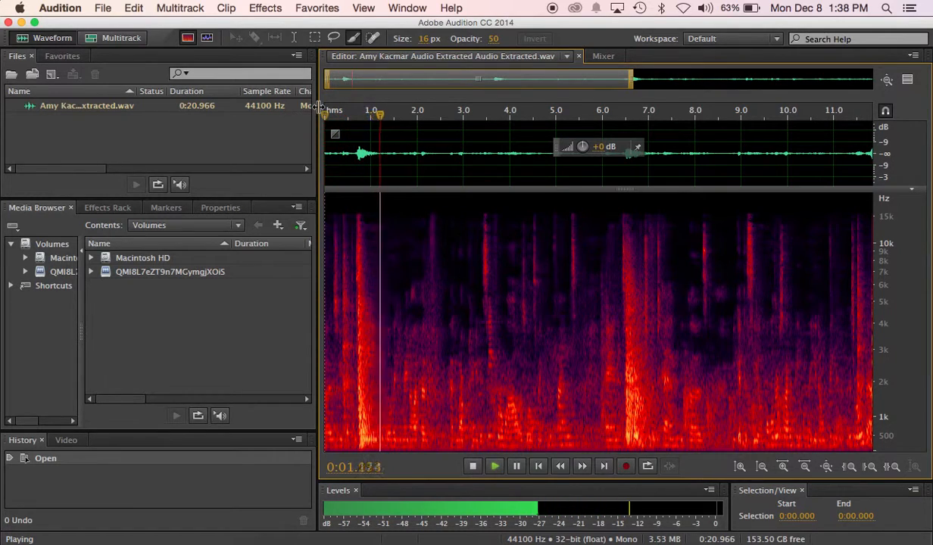
pyautogui.press('space')
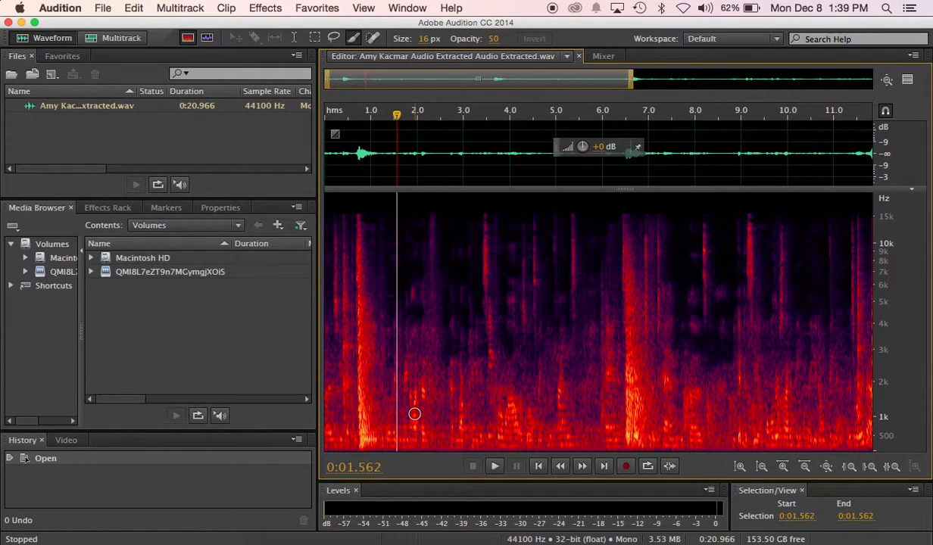
# Step: Examine the loud burst near 0.7 seconds in the spectrogram up close, keeping the stretch up to about 2.7 seconds in view
pyautogui.click(784, 469)
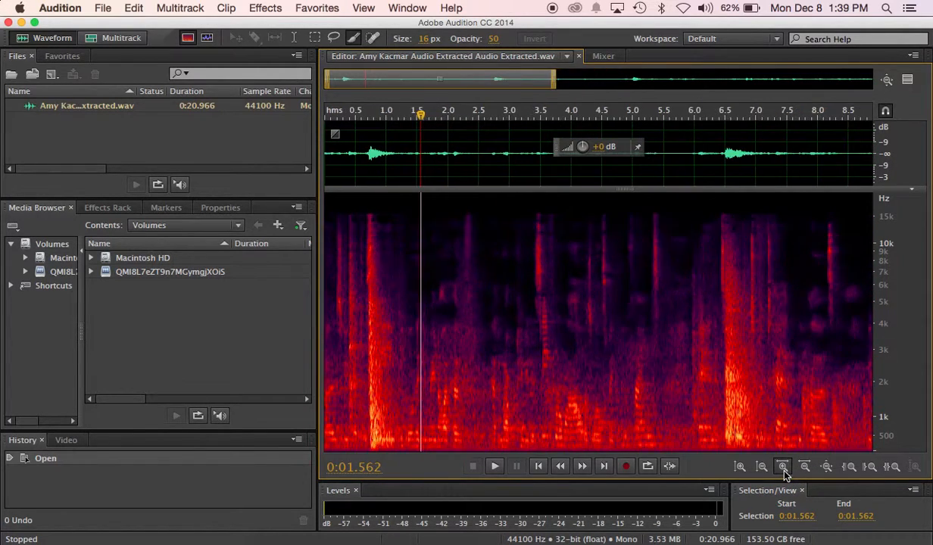
pyautogui.click(784, 469)
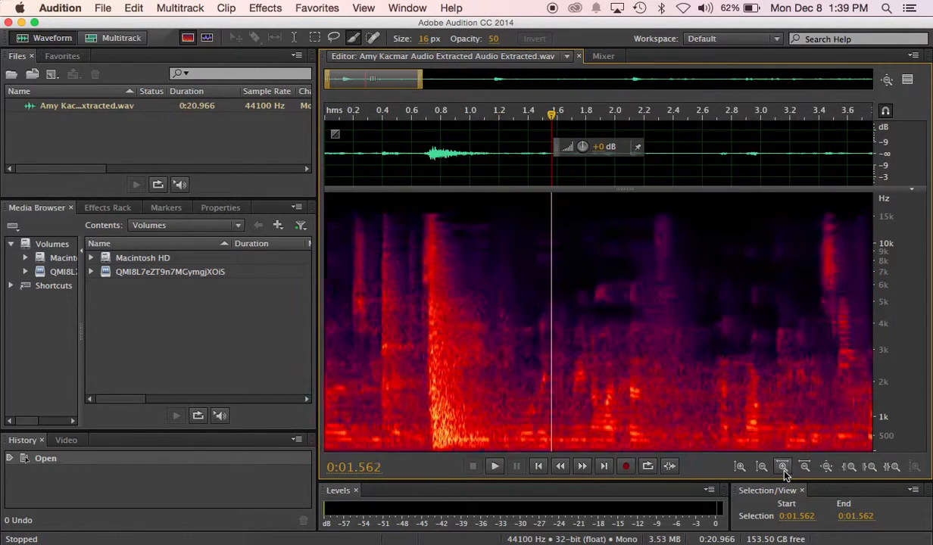
pyautogui.click(784, 468)
pyautogui.click(784, 469)
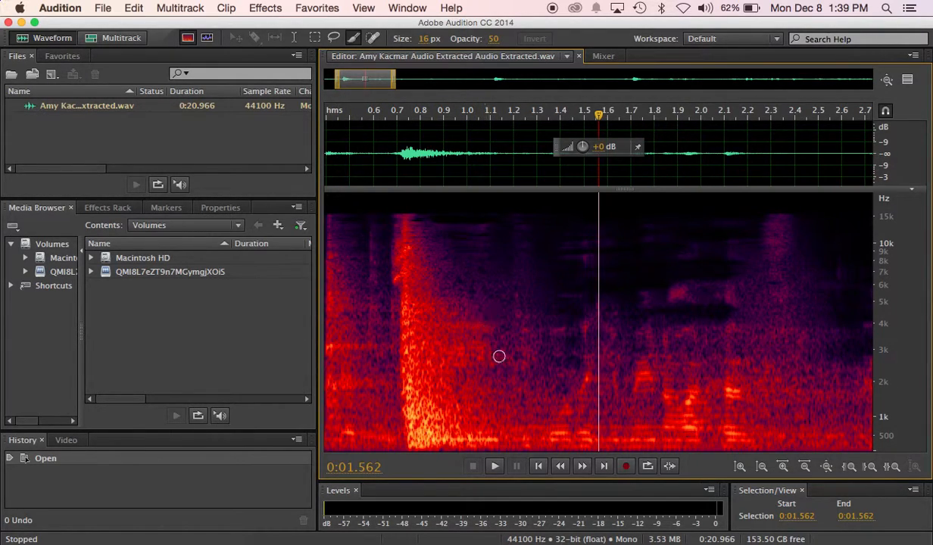
pyautogui.click(784, 467)
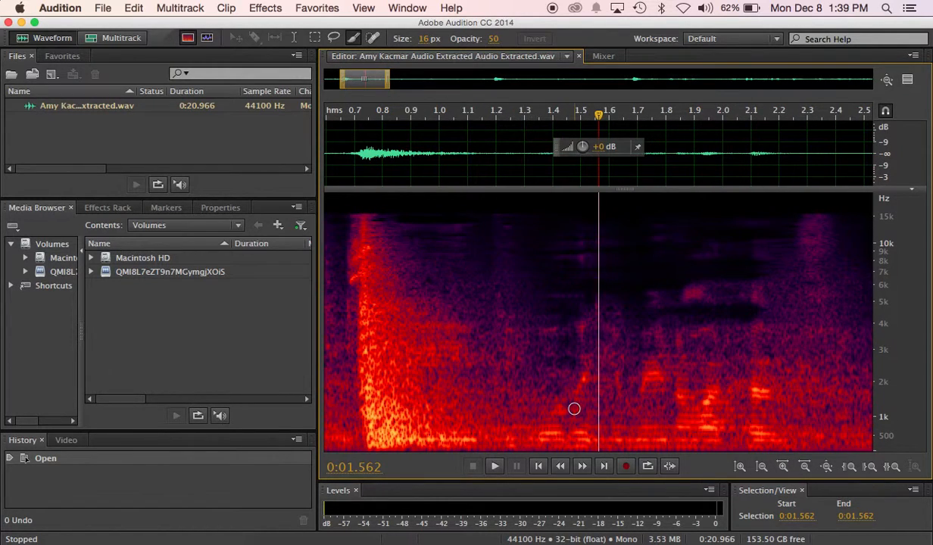
pyautogui.hscroll(-5, 578, 406)
pyautogui.hscroll(-2, 582, 408)
pyautogui.scroll(4, 583, 408)
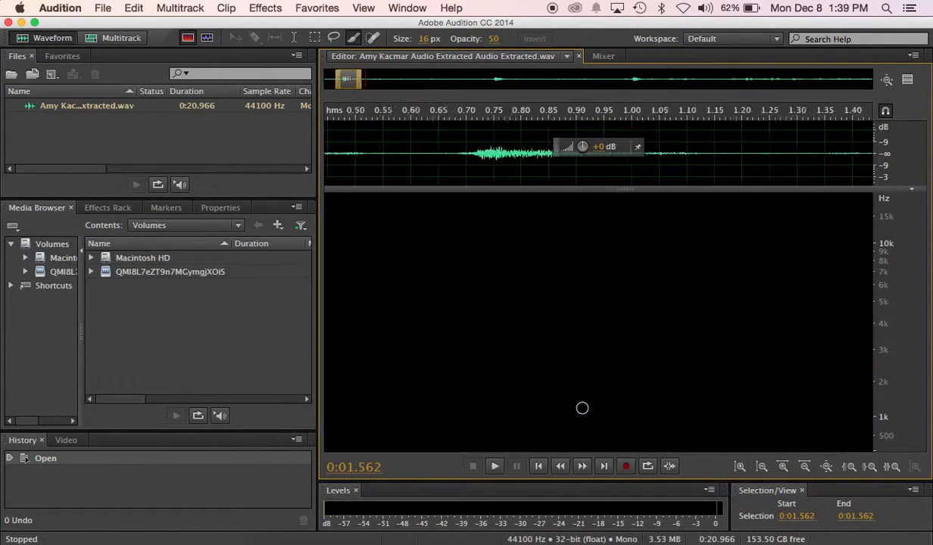
pyautogui.click(783, 467)
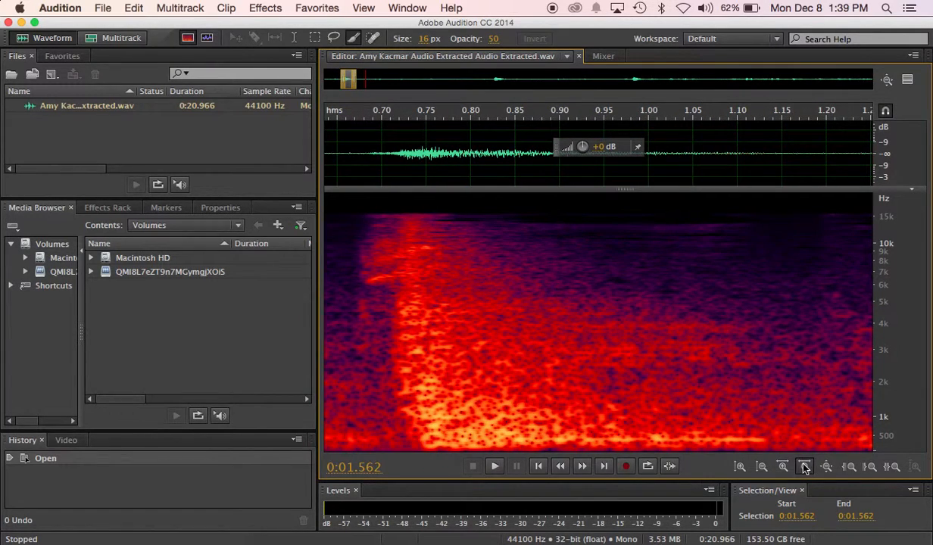
pyautogui.click(804, 467)
pyautogui.click(804, 467)
pyautogui.click(805, 468)
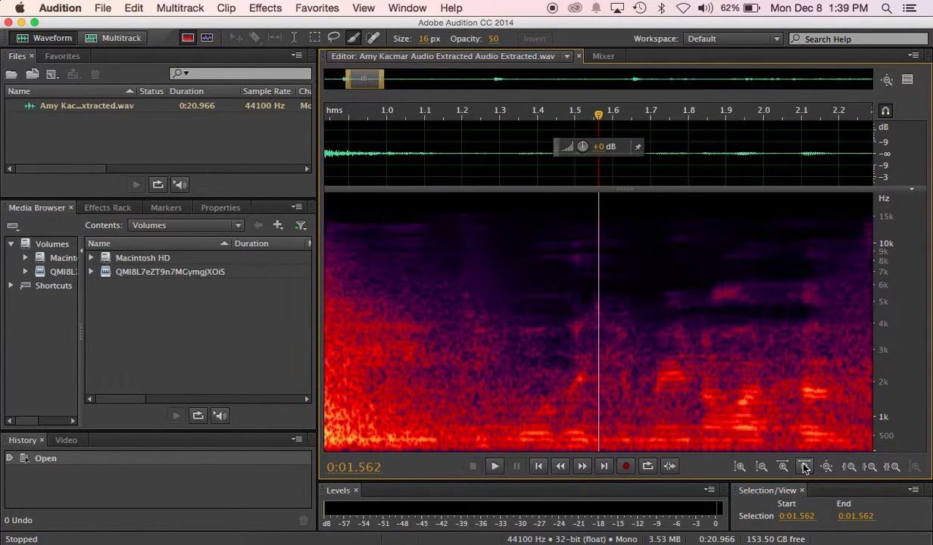
pyautogui.click(805, 467)
pyautogui.hscroll(-5, 498, 331)
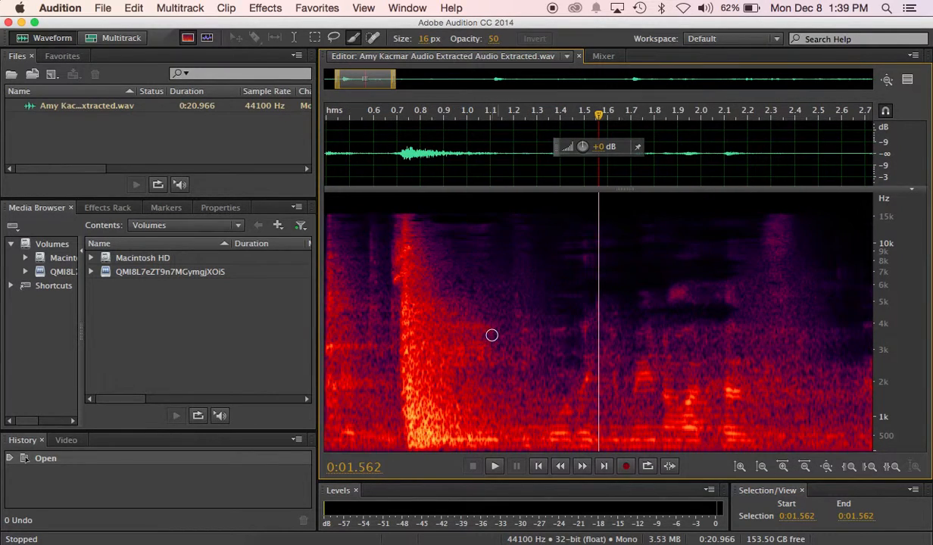
# Step: Replay the clip's opening twice from about 0.17 s, listening through the loud burst near 0.7 s
pyautogui.hscroll(-2, 521, 335)
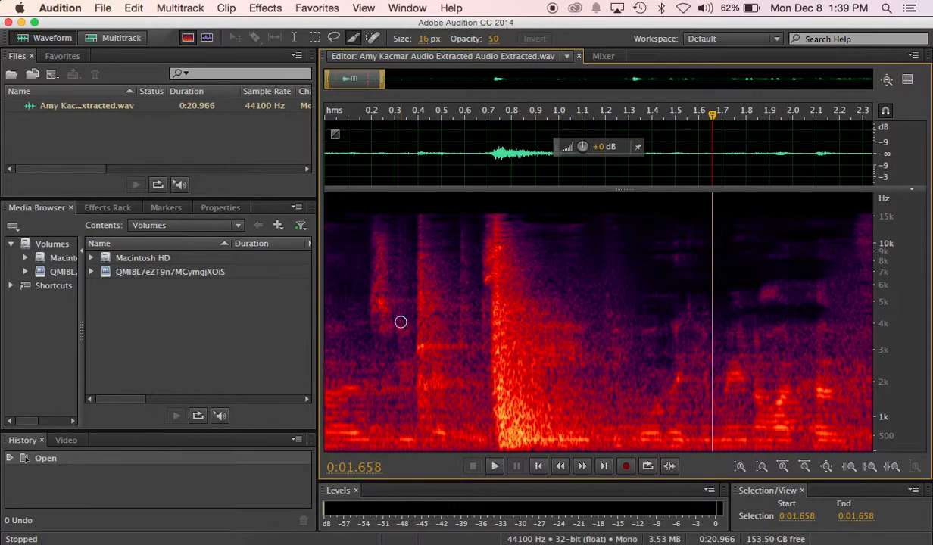
pyautogui.moveTo(713, 121); pyautogui.dragTo(365, 137)
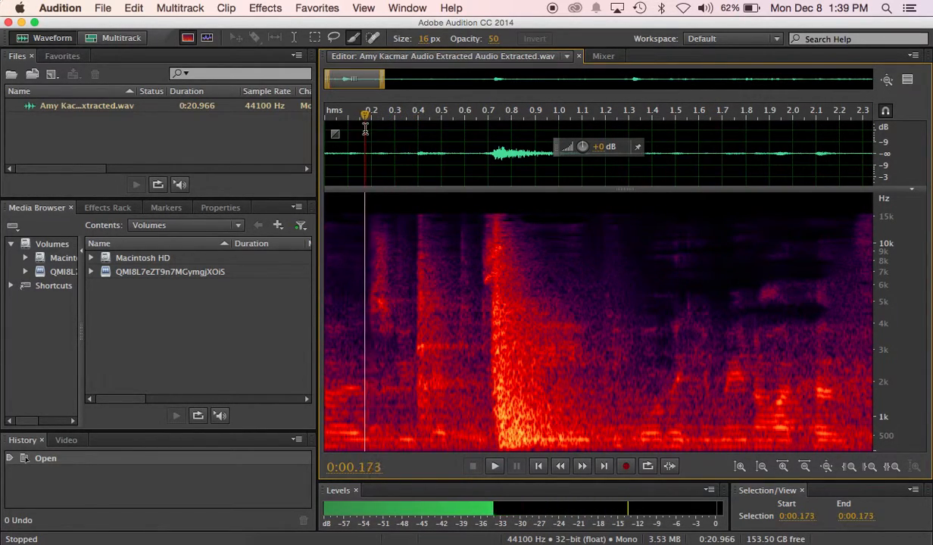
pyautogui.press('space')
pyautogui.press('space')
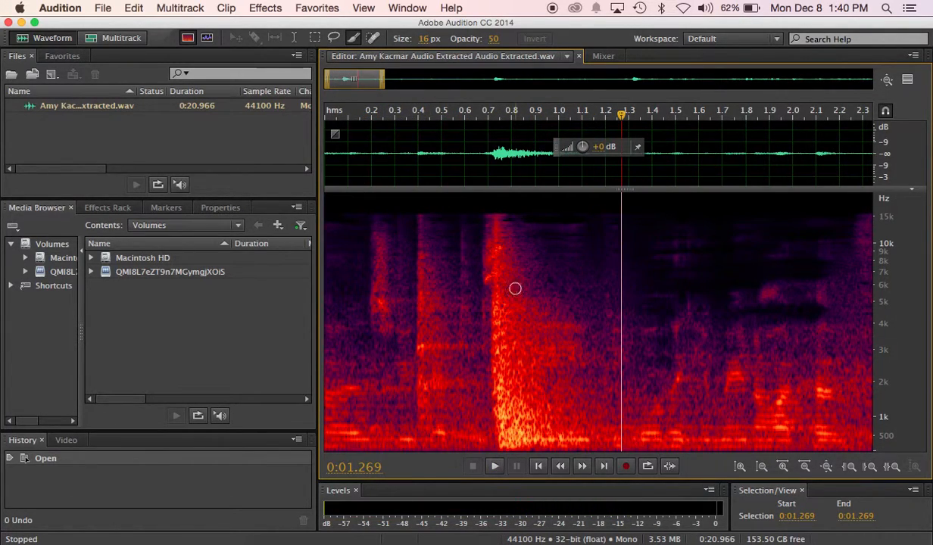
pyautogui.moveTo(621, 119); pyautogui.dragTo(364, 138)
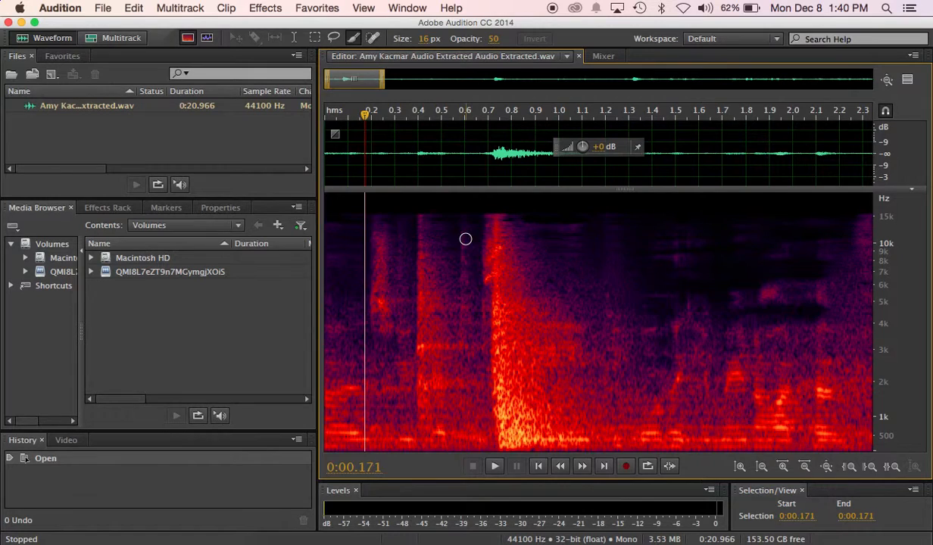
pyautogui.press('space')
pyautogui.press('space')
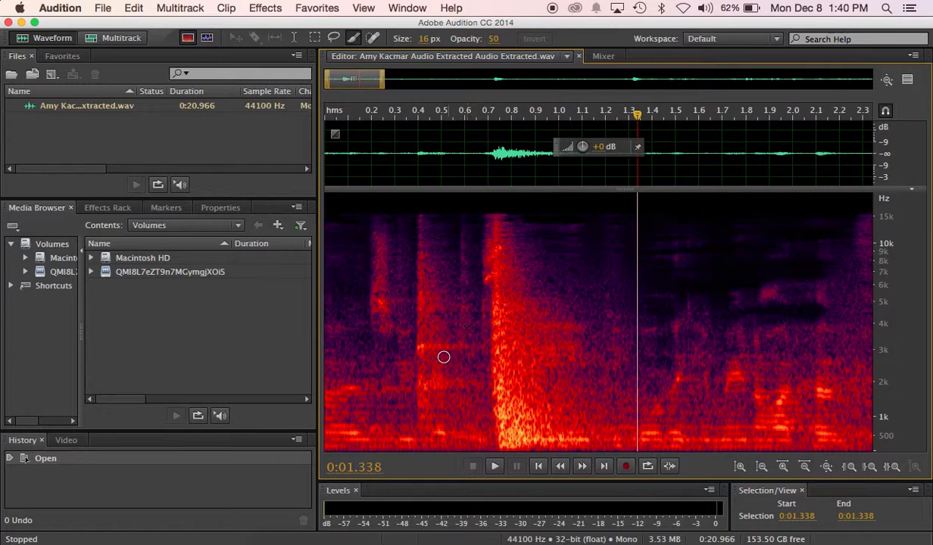
pyautogui.press('Right')
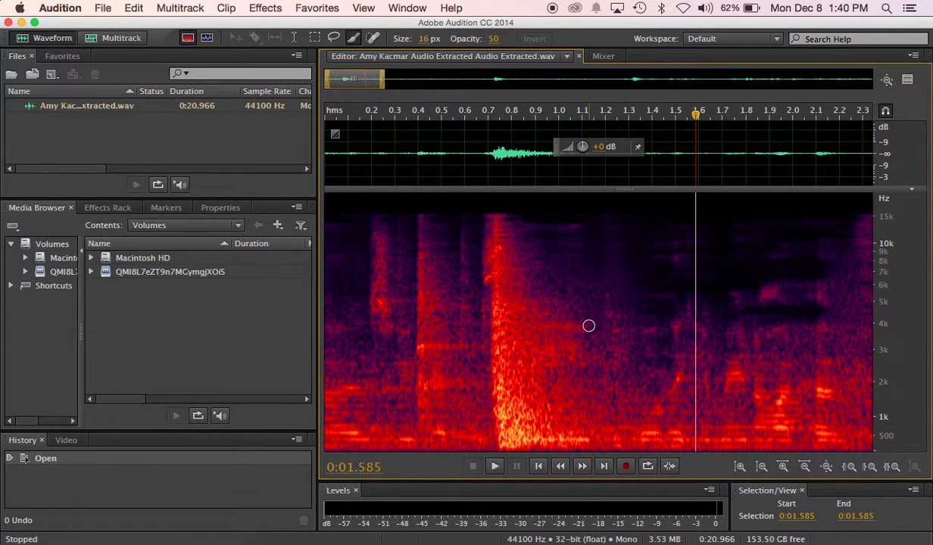
# Step: Paint a spectral selection with a 15 px Paintbrush Selection over noise bands near 5, 4 and 3 kHz, from about 0.35 to 1.11 s
pyautogui.click(353, 38)
pyautogui.press('[')
pyautogui.press('[')
pyautogui.hscroll(5, 609, 372)
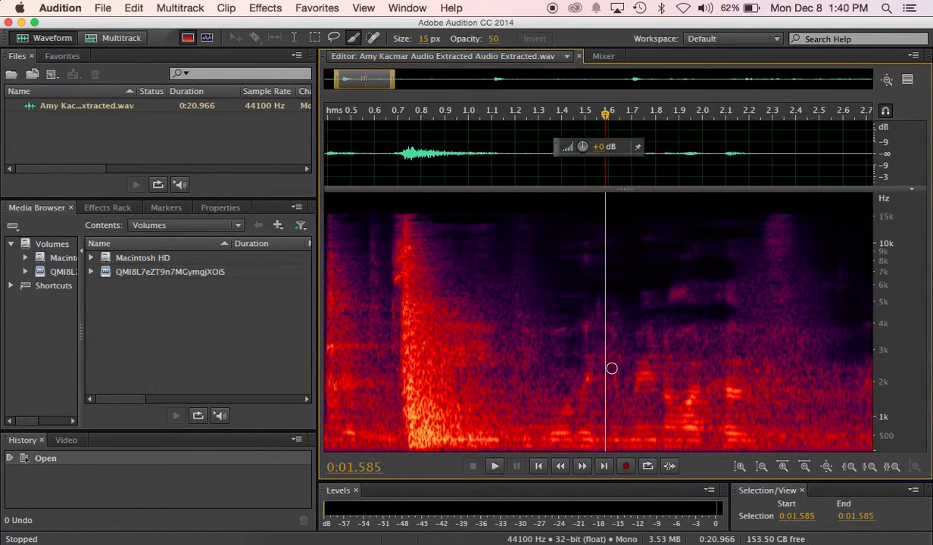
pyautogui.hscroll(6, 612, 369)
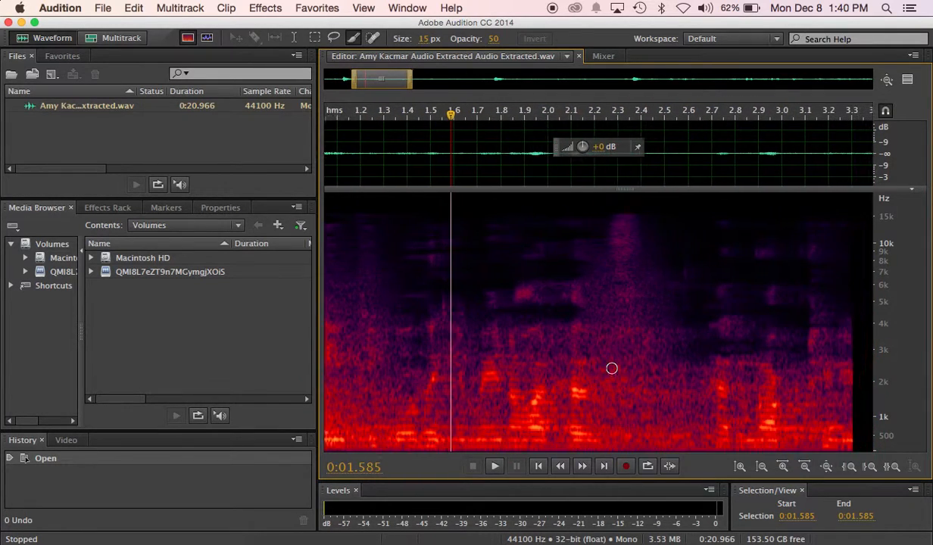
pyautogui.hscroll(2, 612, 369)
pyautogui.hscroll(-3, 612, 367)
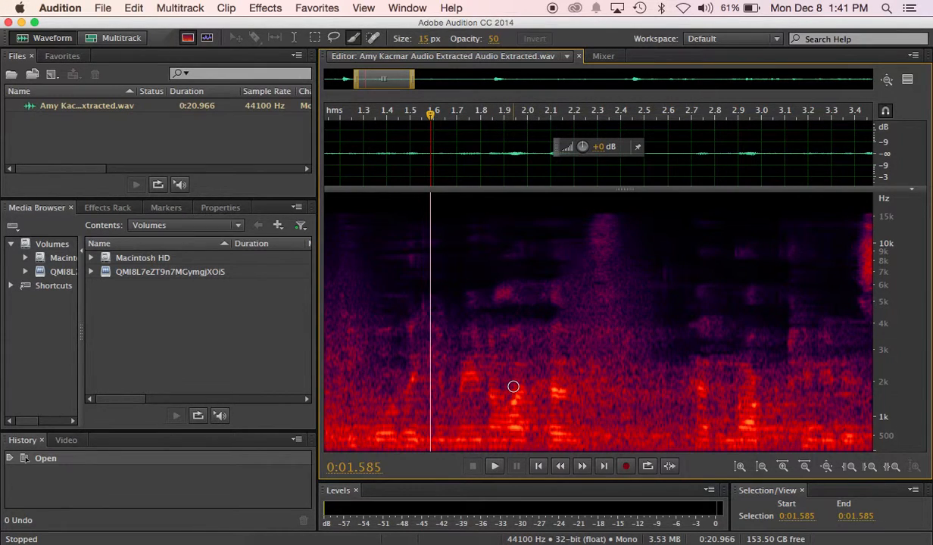
pyautogui.hscroll(-5, 514, 394)
pyautogui.hscroll(-3, 512, 387)
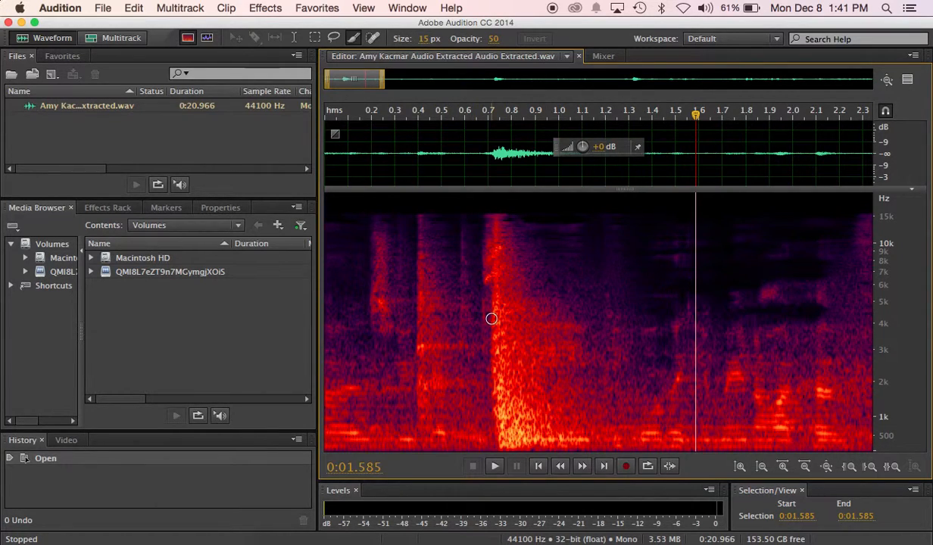
pyautogui.moveTo(419, 300)
pyautogui.mouseDown()
pyautogui.moveTo(485, 301)
pyautogui.moveTo(409, 301)
pyautogui.moveTo(478, 301)
pyautogui.mouseUp()
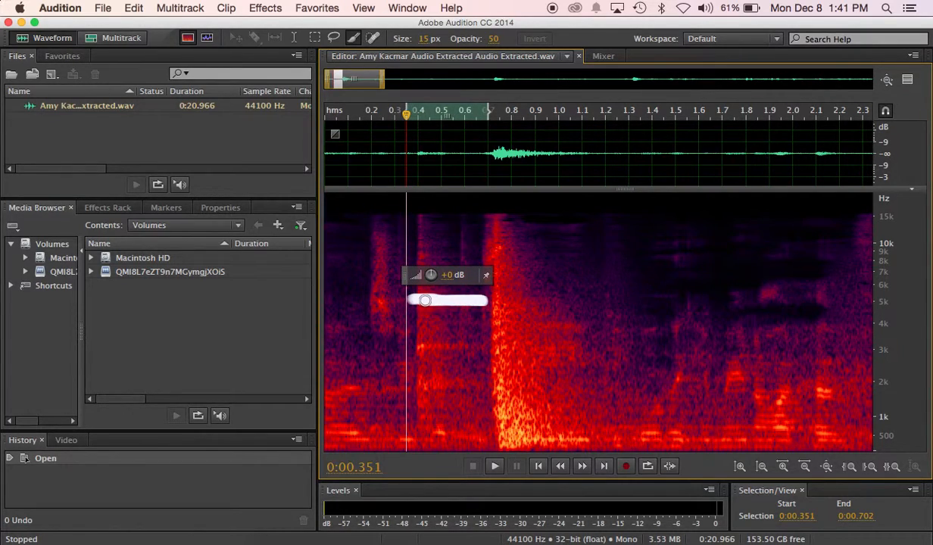
pyautogui.moveTo(480, 300)
pyautogui.mouseDown()
pyautogui.moveTo(557, 303)
pyautogui.moveTo(484, 302)
pyautogui.moveTo(538, 303)
pyautogui.moveTo(502, 303)
pyautogui.mouseUp()
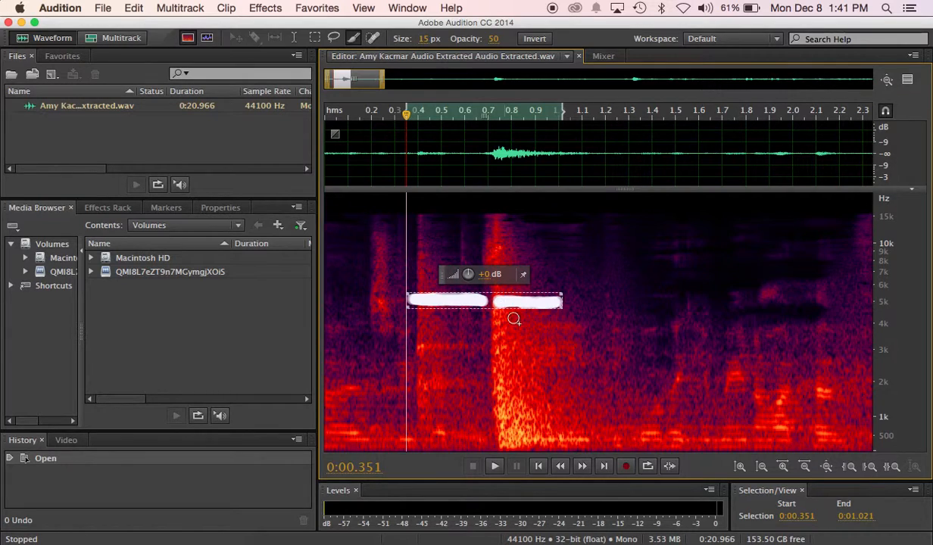
pyautogui.moveTo(568, 325)
pyautogui.mouseDown()
pyautogui.moveTo(580, 327)
pyautogui.moveTo(479, 327)
pyautogui.moveTo(416, 348)
pyautogui.moveTo(471, 348)
pyautogui.moveTo(407, 348)
pyautogui.moveTo(468, 349)
pyautogui.mouseUp()
pyautogui.moveTo(576, 347)
pyautogui.mouseDown()
pyautogui.moveTo(474, 347)
pyautogui.moveTo(556, 348)
pyautogui.moveTo(496, 348)
pyautogui.moveTo(477, 335)
pyautogui.mouseUp()
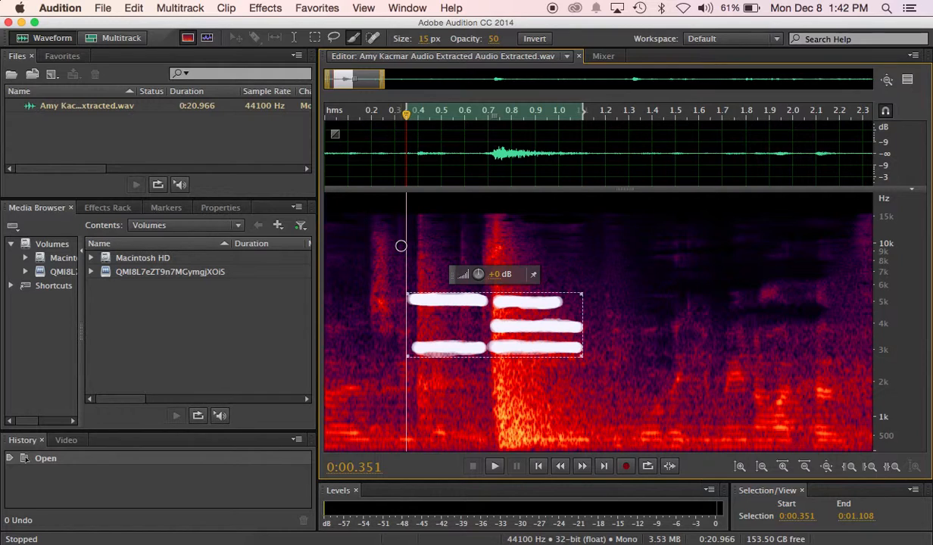
# Step: Play the painted spectral selection and replay it from about 0.3 s to hear the isolated noise bands
pyautogui.press('space')
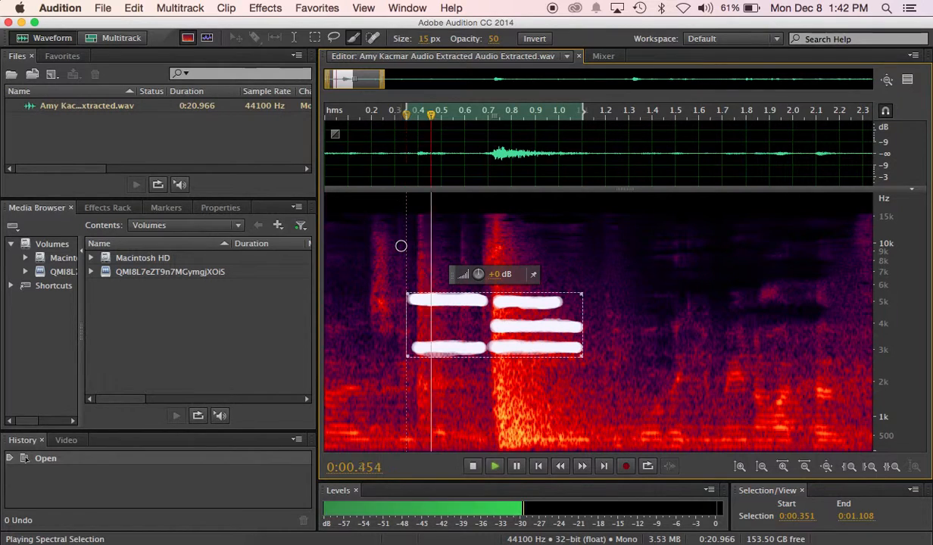
pyautogui.press('space')
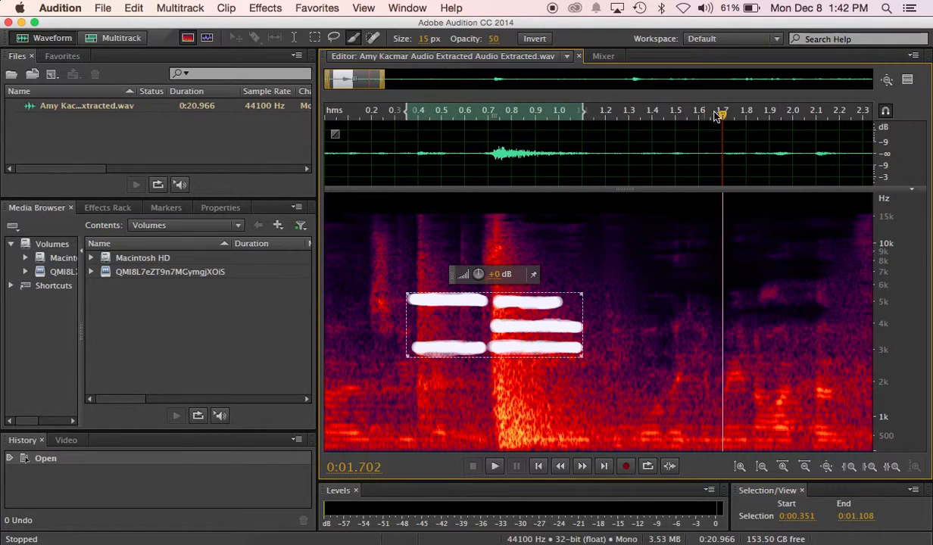
pyautogui.moveTo(723, 115); pyautogui.dragTo(402, 124)
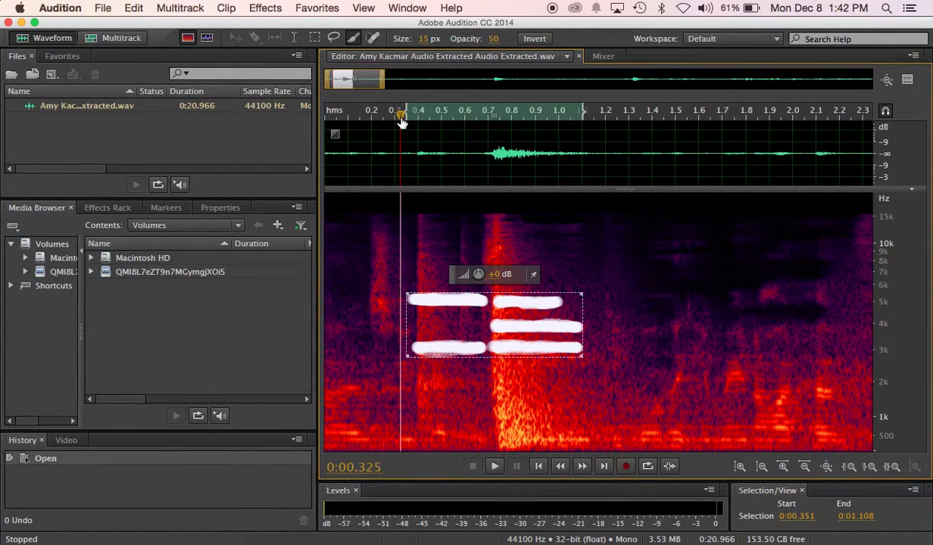
pyautogui.press('space')
pyautogui.press('space')
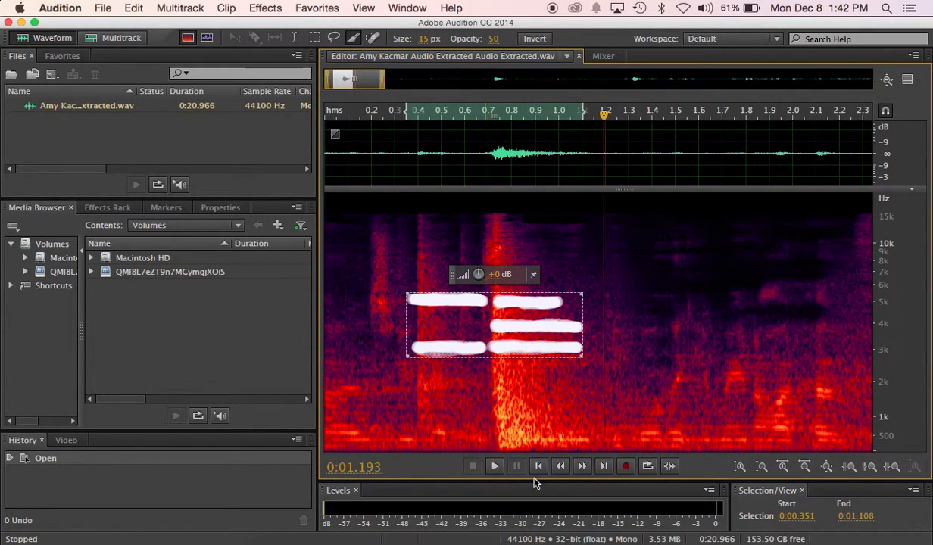
pyautogui.moveTo(608, 121); pyautogui.dragTo(395, 111)
pyautogui.press('space')
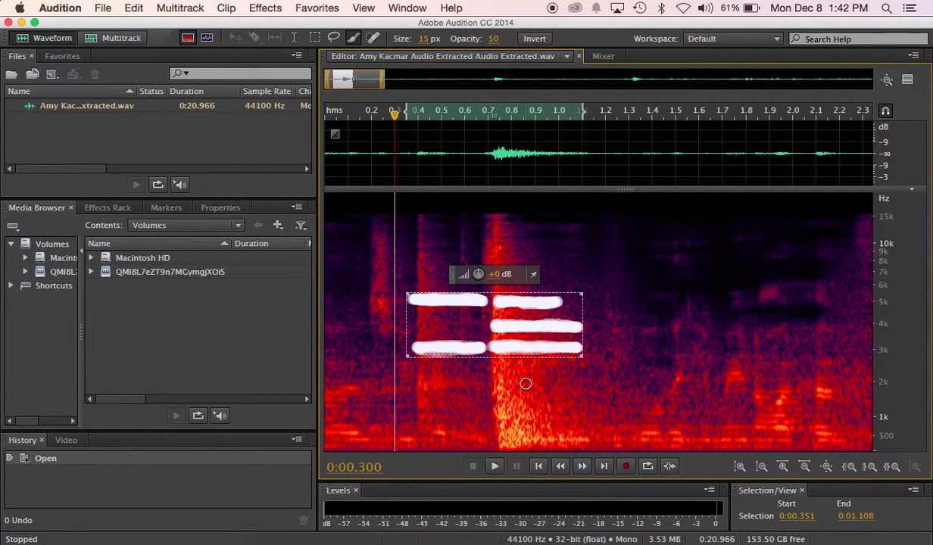
# Step: Set the brush opacity to 27 and add strokes near 2 kHz and below 500 Hz, extending the selection to about 1.15 s
pyautogui.click(494, 38)
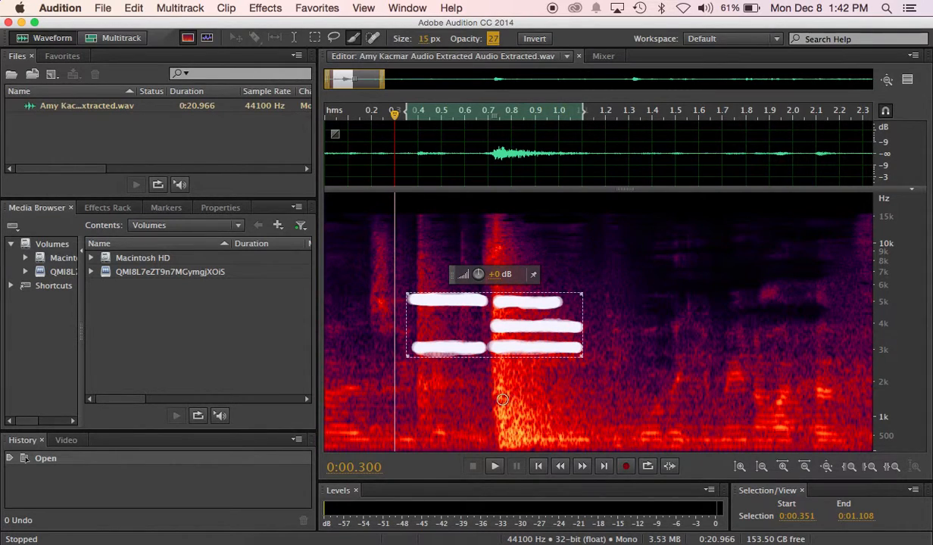
pyautogui.moveTo(423, 386)
pyautogui.mouseDown()
pyautogui.moveTo(463, 386)
pyautogui.moveTo(414, 386)
pyautogui.mouseUp()
pyautogui.moveTo(590, 443)
pyautogui.mouseDown()
pyautogui.moveTo(402, 437)
pyautogui.moveTo(470, 439)
pyautogui.moveTo(415, 447)
pyautogui.moveTo(562, 450)
pyautogui.moveTo(570, 442)
pyautogui.moveTo(481, 438)
pyautogui.moveTo(581, 444)
pyautogui.moveTo(565, 426)
pyautogui.moveTo(570, 434)
pyautogui.mouseUp()
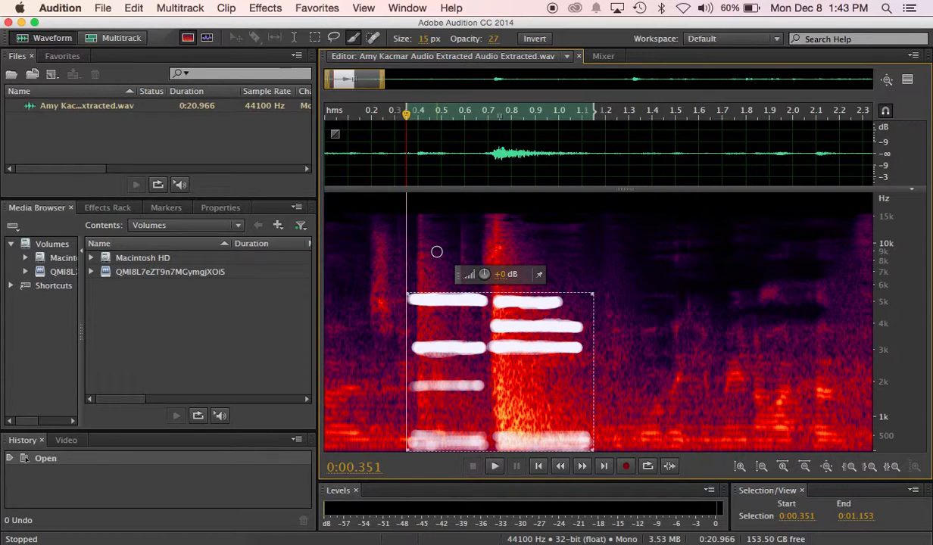
# Step: Play the extended spectral selection, comparing it with playback started earlier at about 0.2 s
pyautogui.press('space')
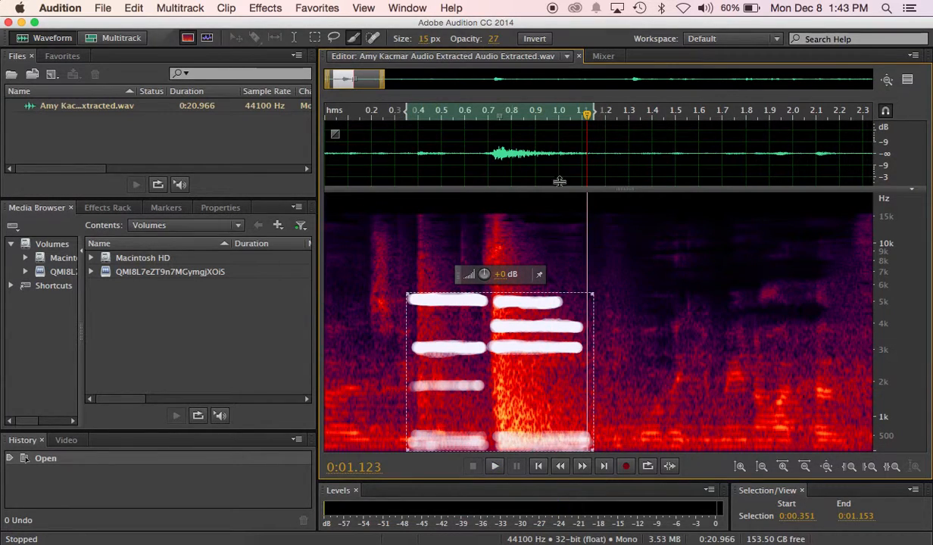
pyautogui.moveTo(587, 115); pyautogui.dragTo(438, 132)
pyautogui.press('space')
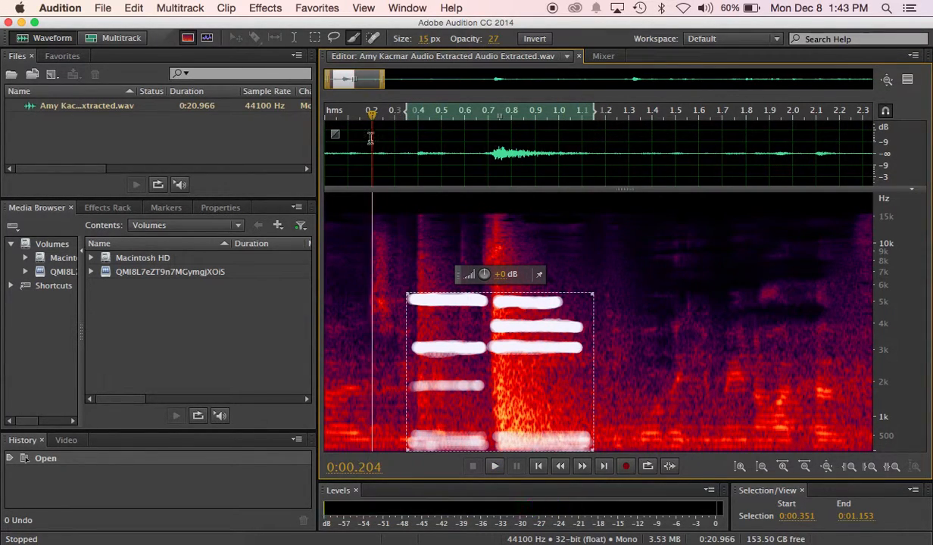
pyautogui.press('space')
pyautogui.press('space')
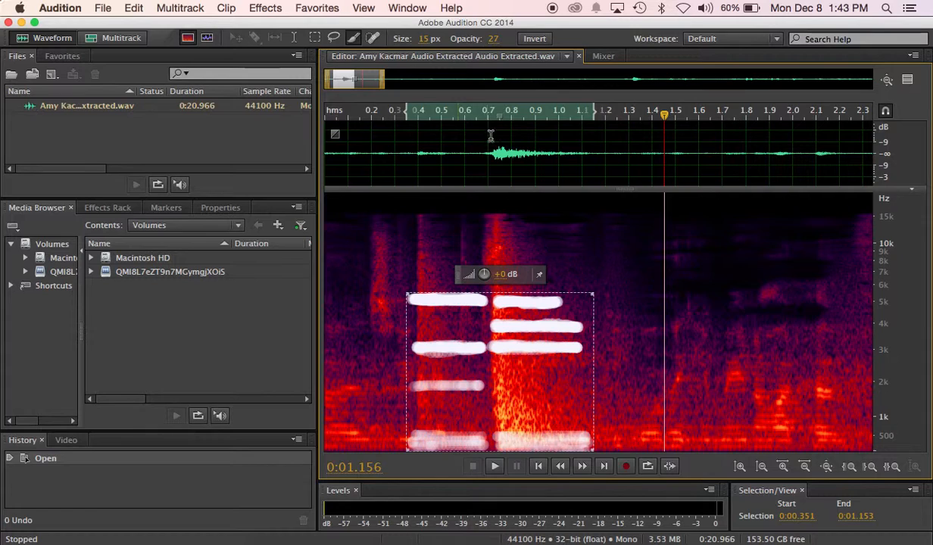
pyautogui.moveTo(684, 121); pyautogui.dragTo(408, 130)
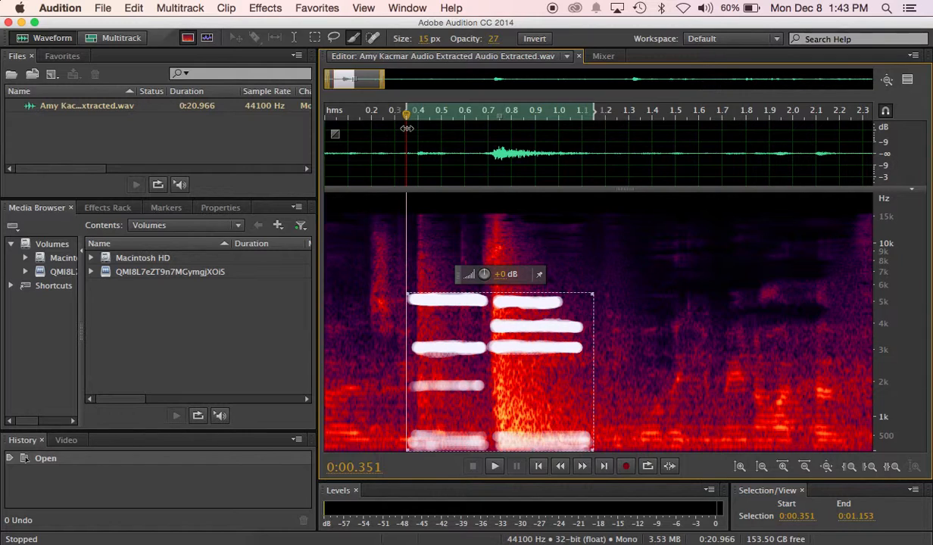
pyautogui.press('space')
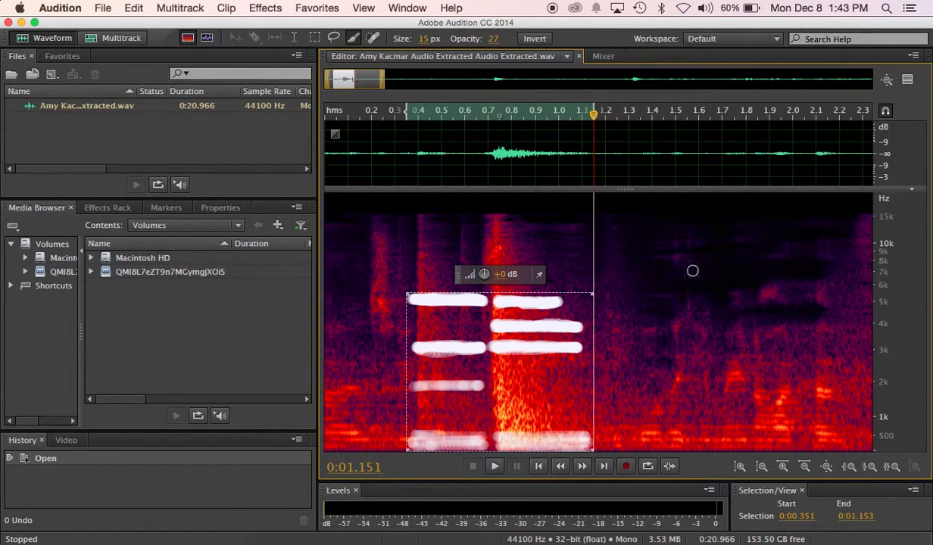
# Step: Capture a noise print from the painted spectral selection, accept the notice, and clear the selection
pyautogui.rightClick(541, 331)
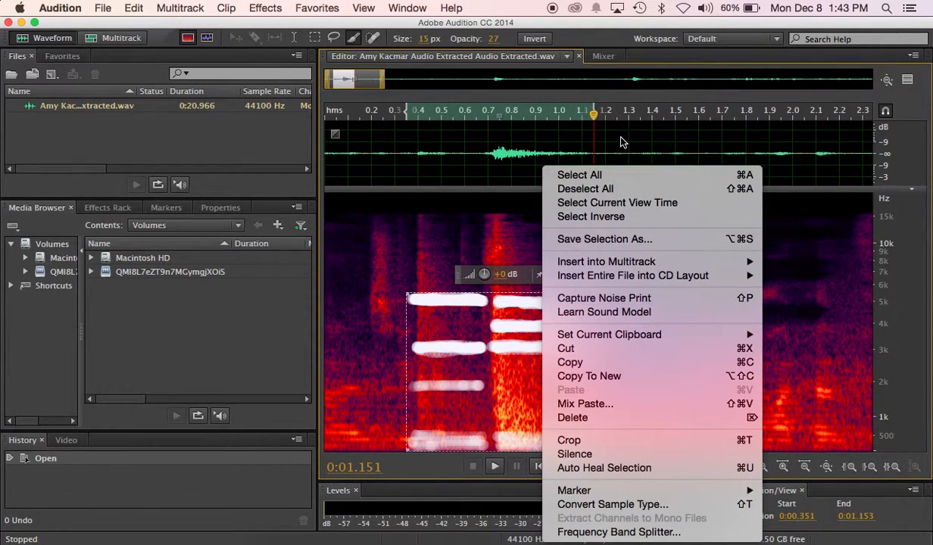
pyautogui.click(583, 303)
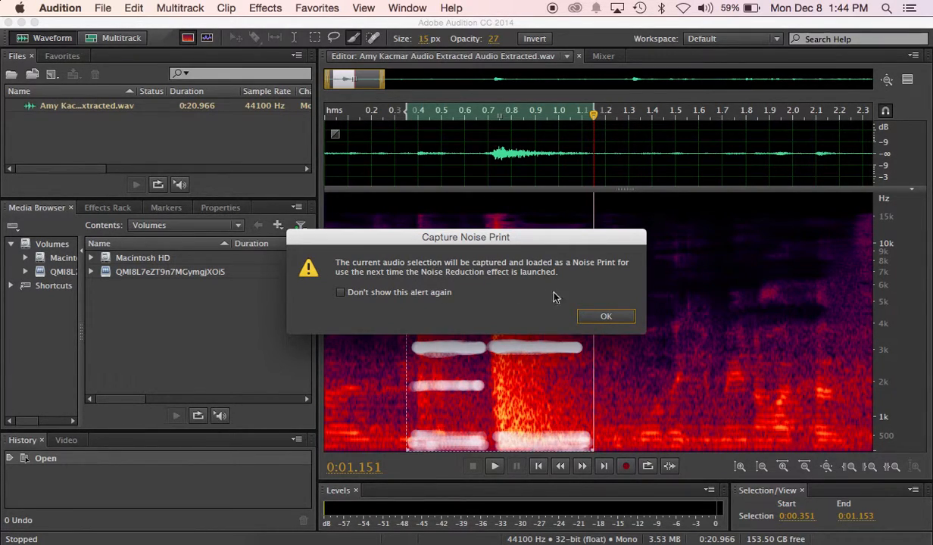
pyautogui.click(606, 316)
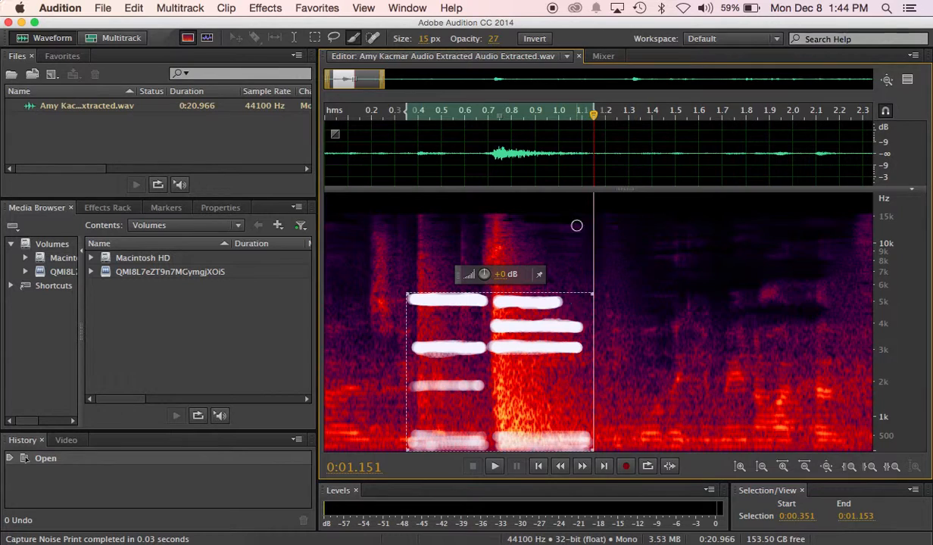
pyautogui.click(612, 305)
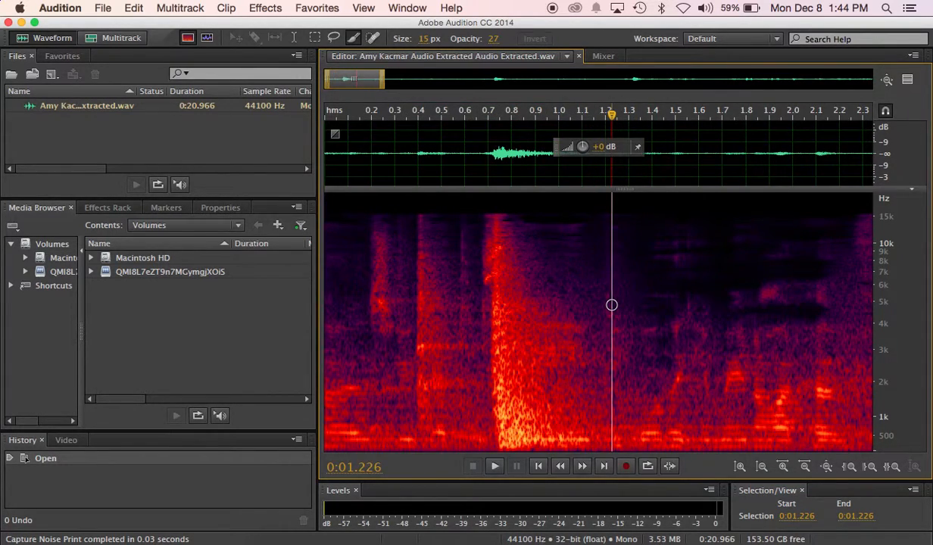
# Step: Apply Noise Reduction (process) to the entire file using the captured noise print, at 75% and reduced by 13.1 dB
pyautogui.click(258, 7)
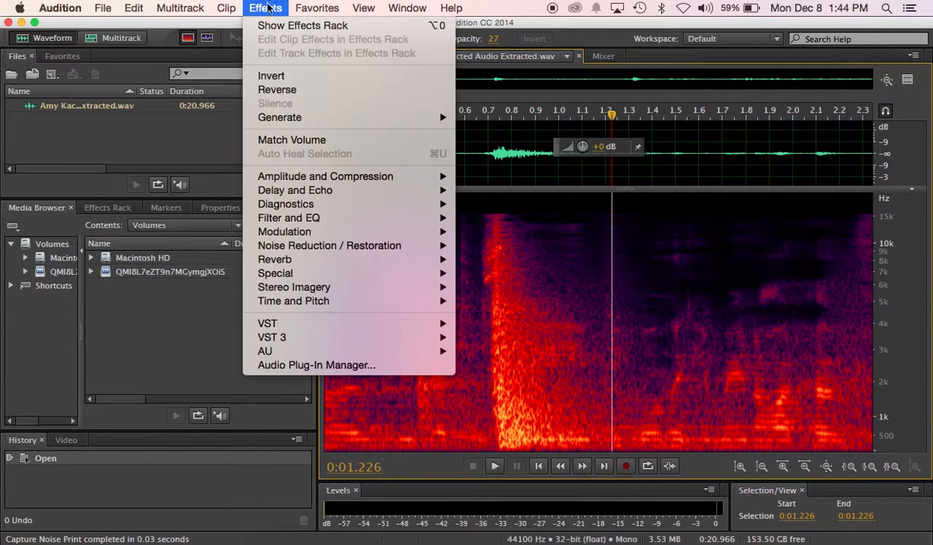
pyautogui.moveTo(390, 246)
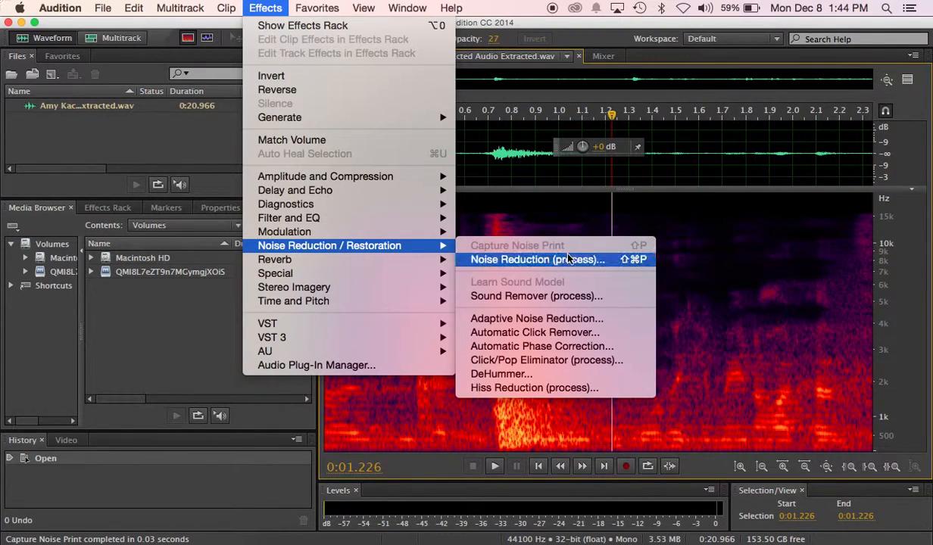
pyautogui.click(515, 260)
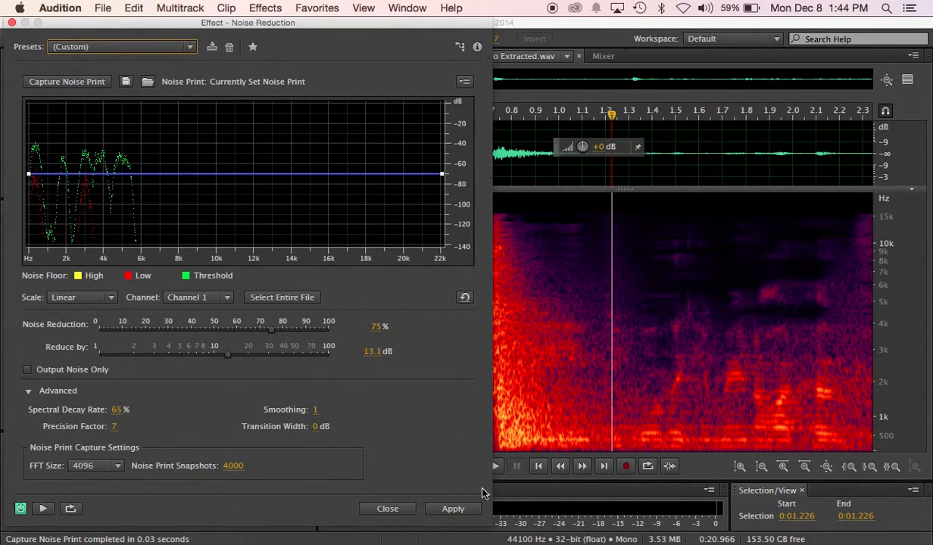
pyautogui.click(460, 509)
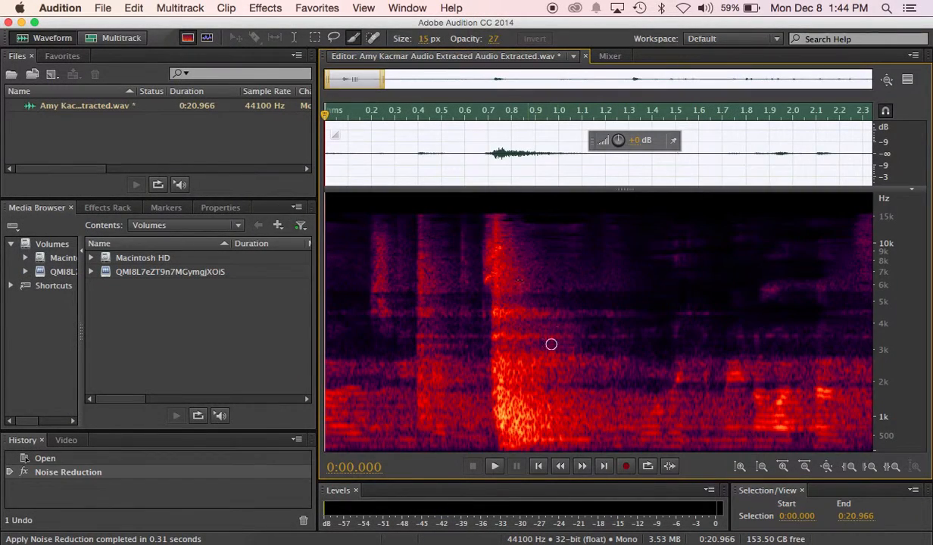
# Step: Deselect the file, play the noise-reduced opening from about 0.2 s through the burst, and return the playhead to about 0.3 s
pyautogui.click(514, 318)
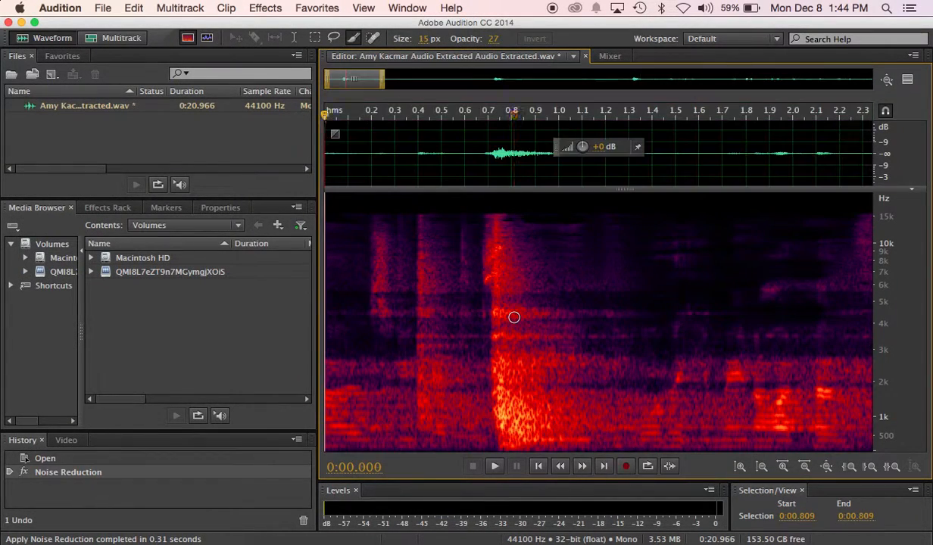
pyautogui.moveTo(515, 116); pyautogui.dragTo(377, 125)
pyautogui.press('space')
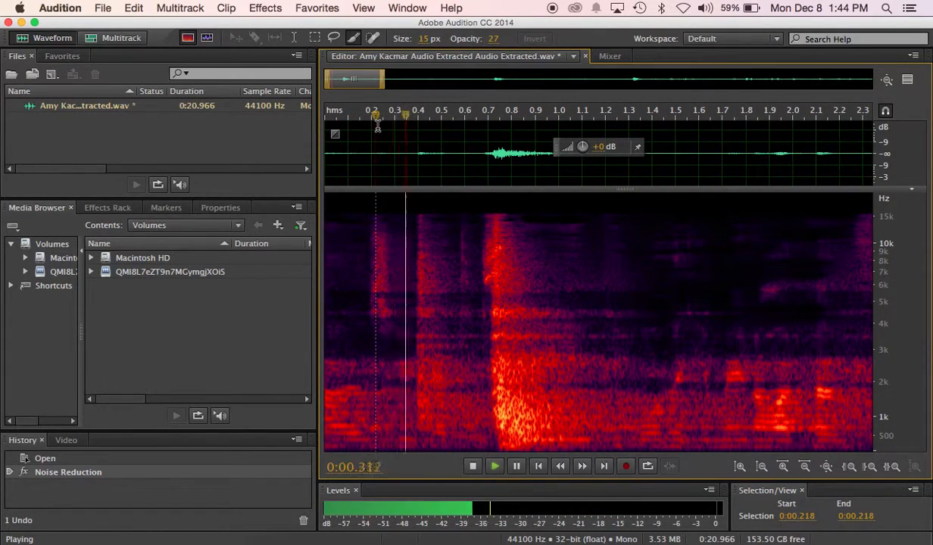
pyautogui.press('space')
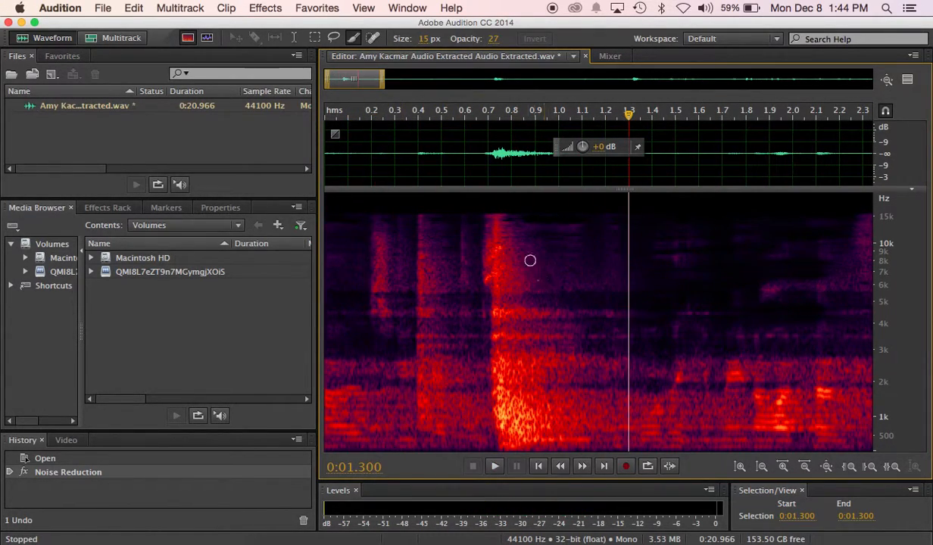
pyautogui.moveTo(630, 117); pyautogui.dragTo(401, 125)
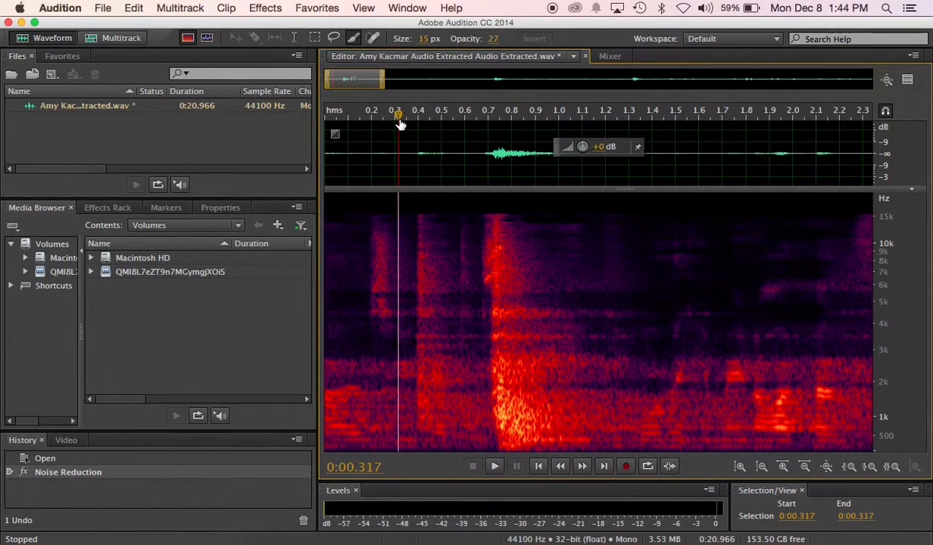